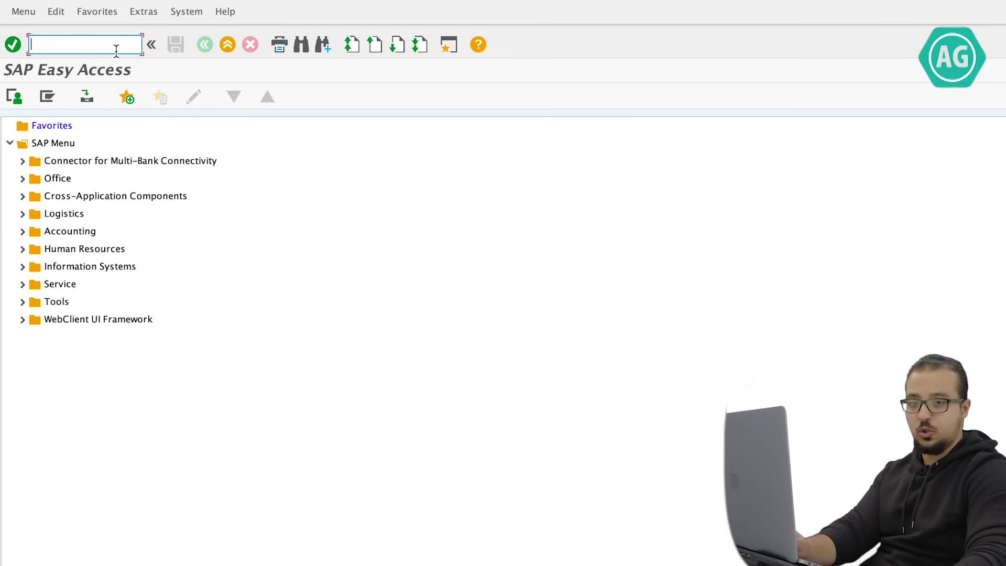
Step: Start creating a purchase order with transaction ME21N and set its vendor to AG01
text(Me)
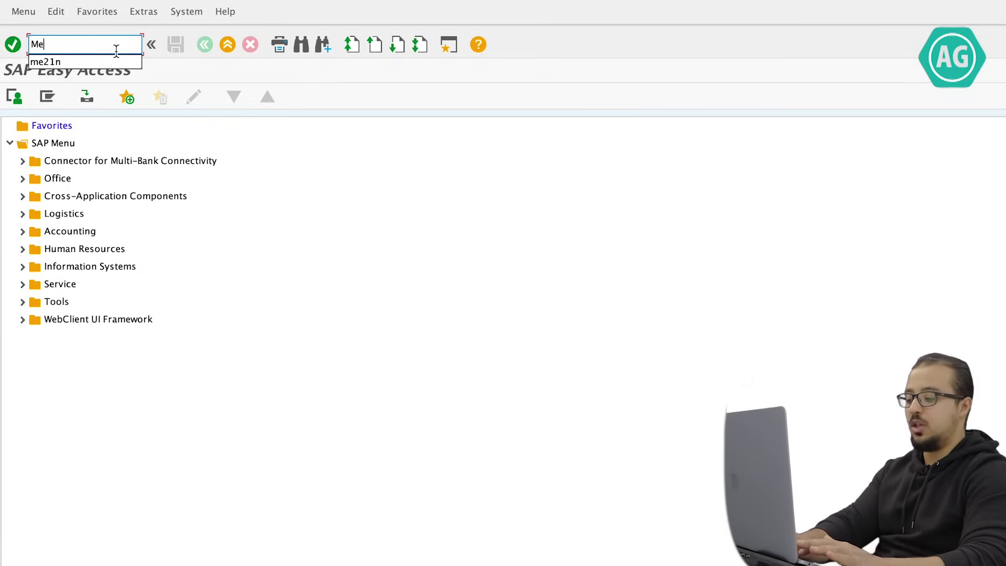
text(21n)
key(Return)
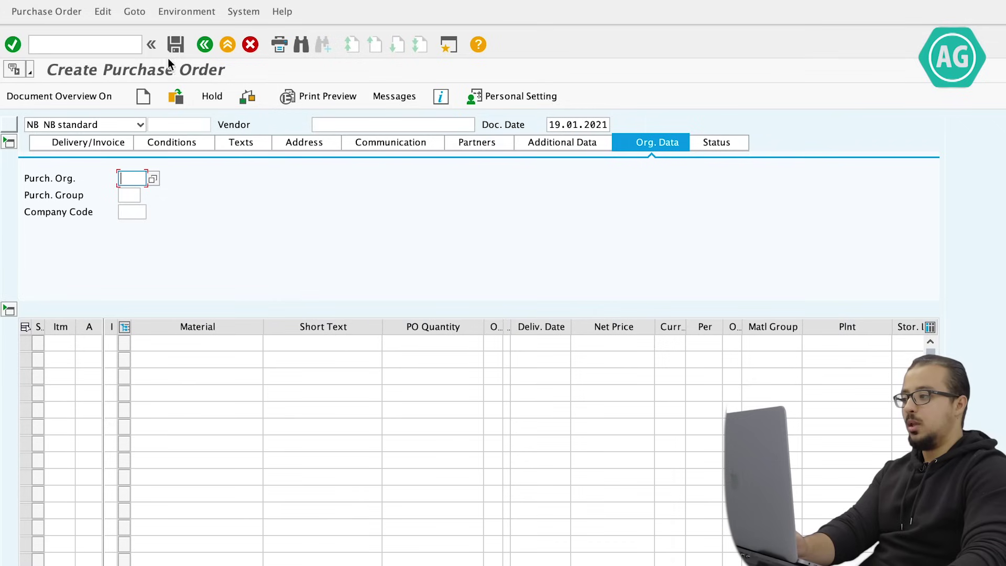
click(428, 126)
text(A)
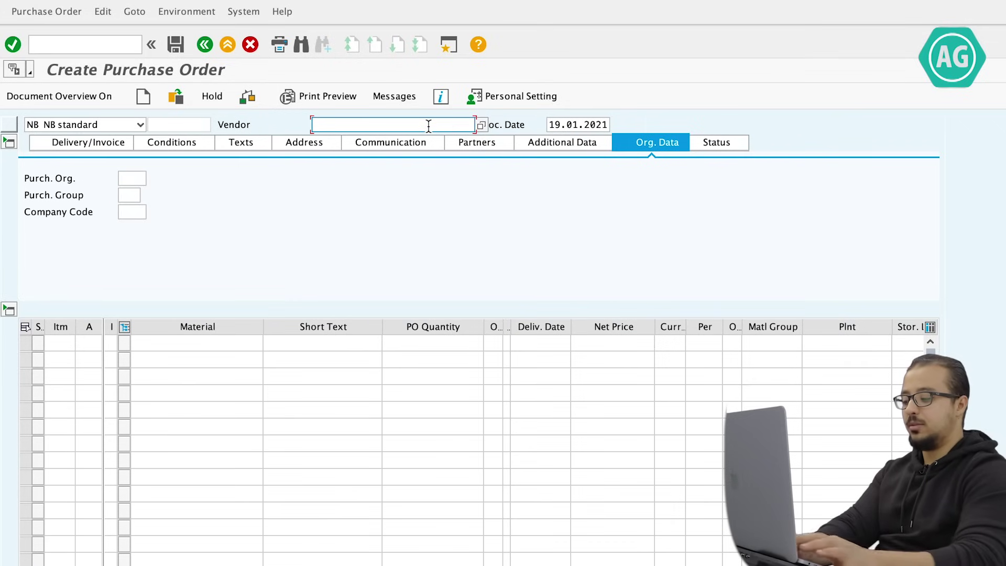
text(G01)
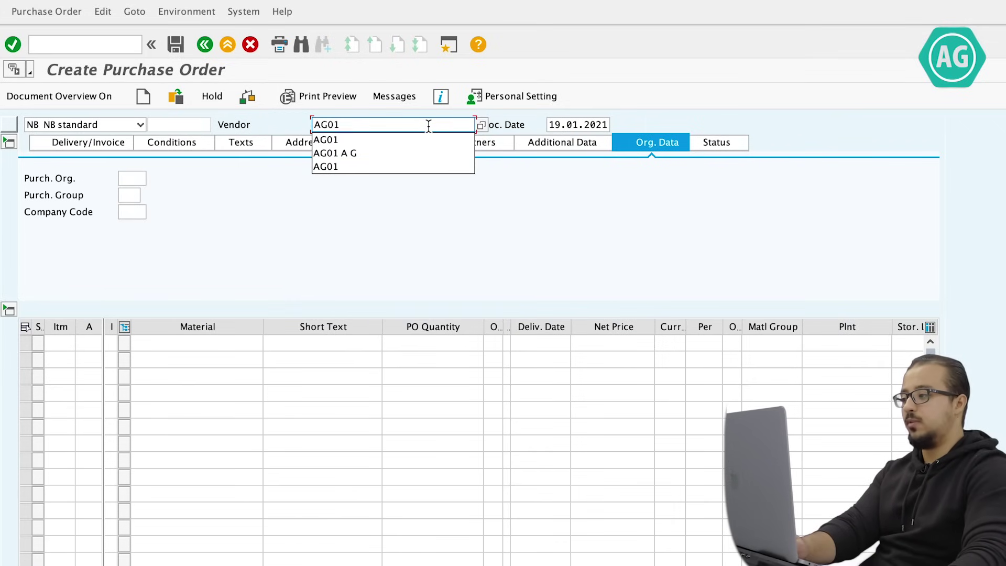
key(Return)
Step: Add material 3018 as the first order item and assign it the Subcontracting item category (L)
click(180, 343)
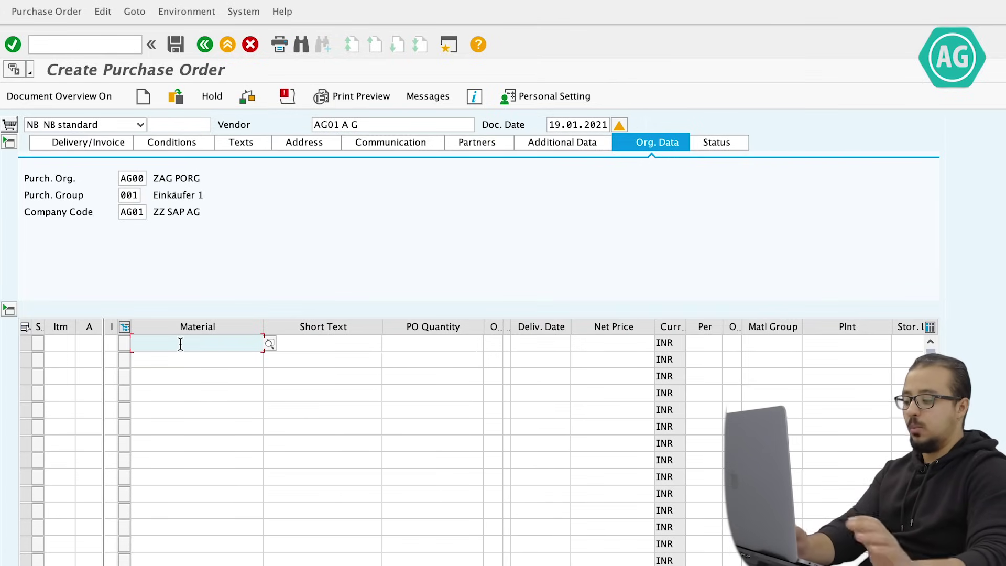
text(3018)
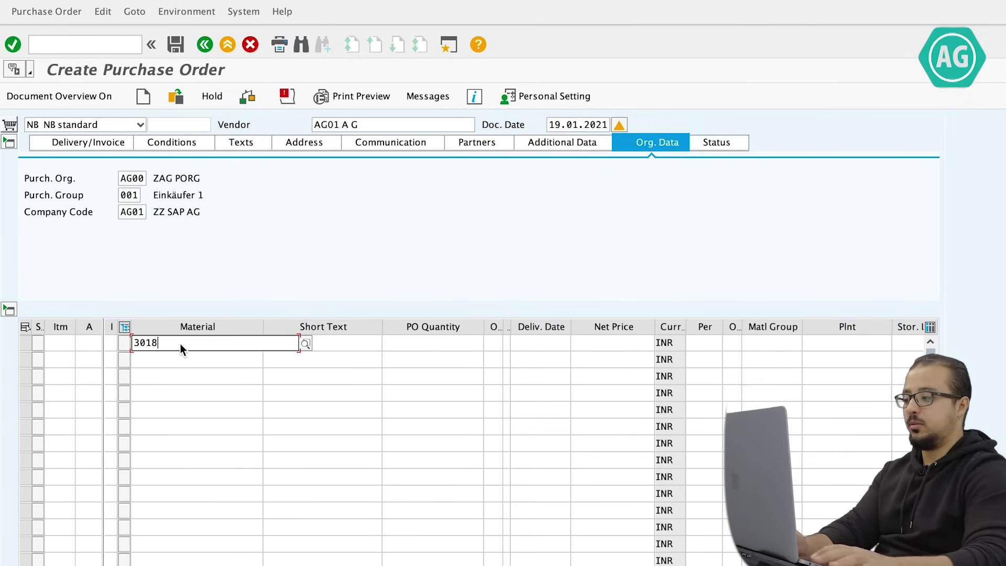
key(Return)
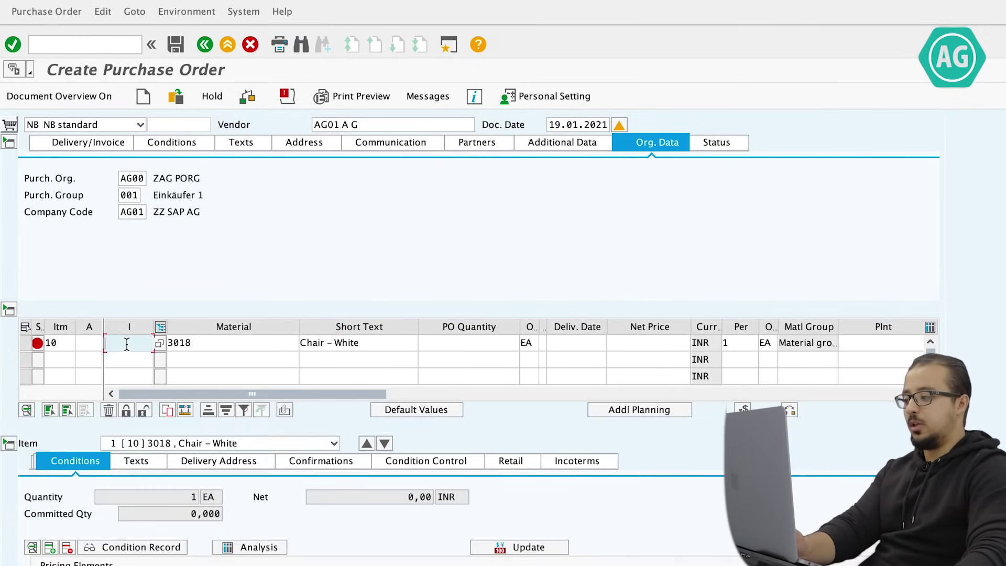
click(159, 343)
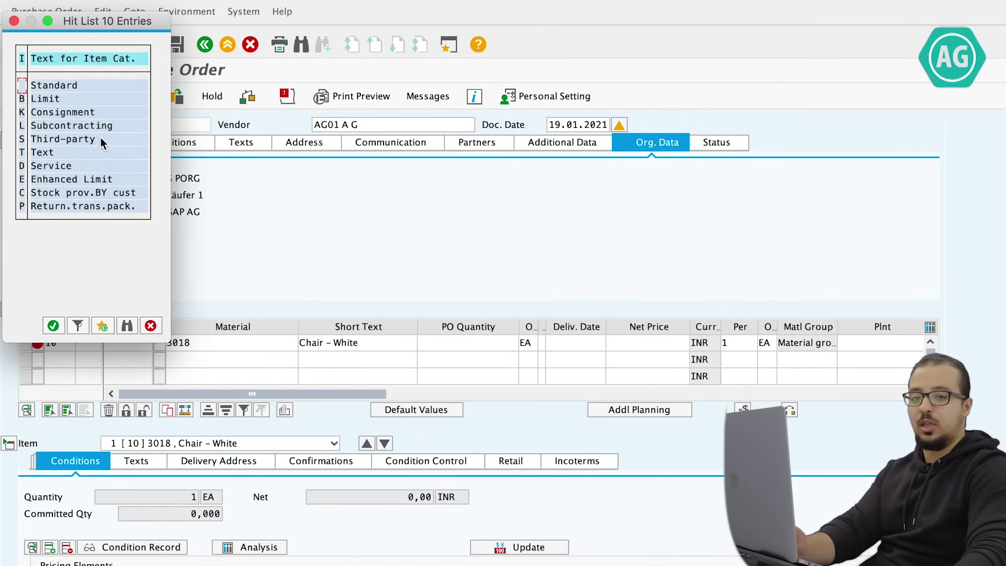
double_click(54, 127)
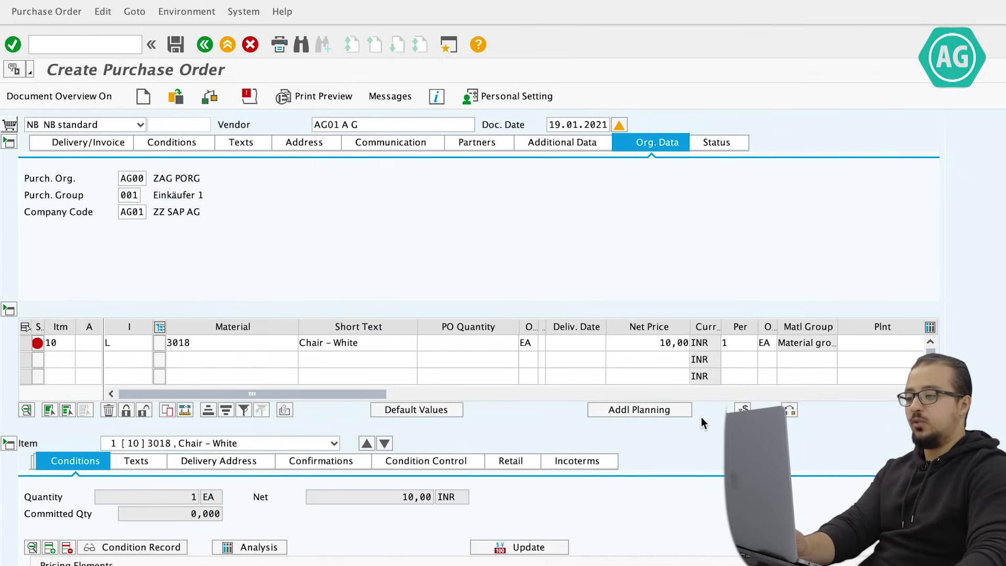
Step: Set the chair item's plant to AG10 and its storage location to AG11
scroll(895, 397, right, 3)
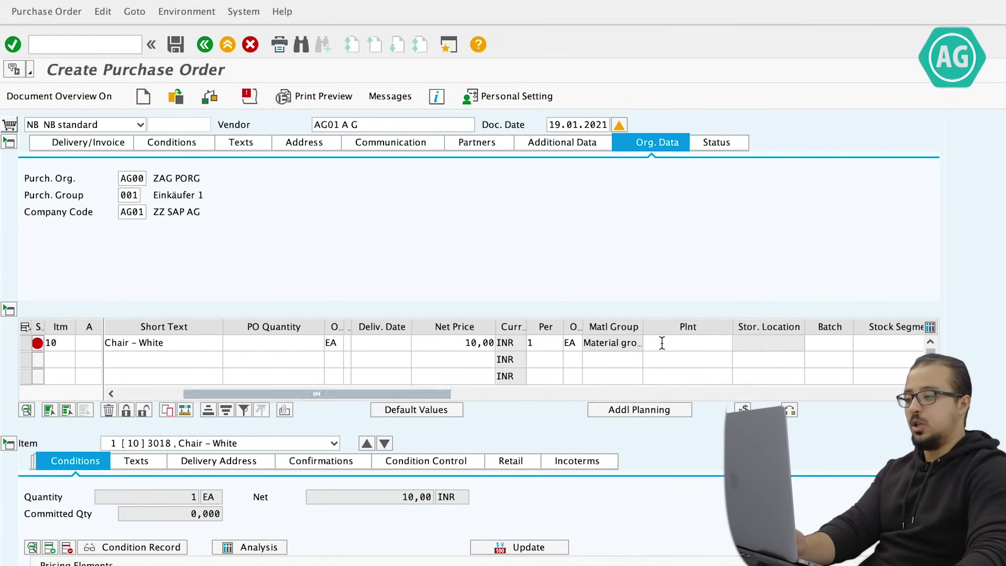
click(664, 343)
text(AG1)
text(0)
key(Return)
click(701, 418)
click(757, 347)
text(AG11)
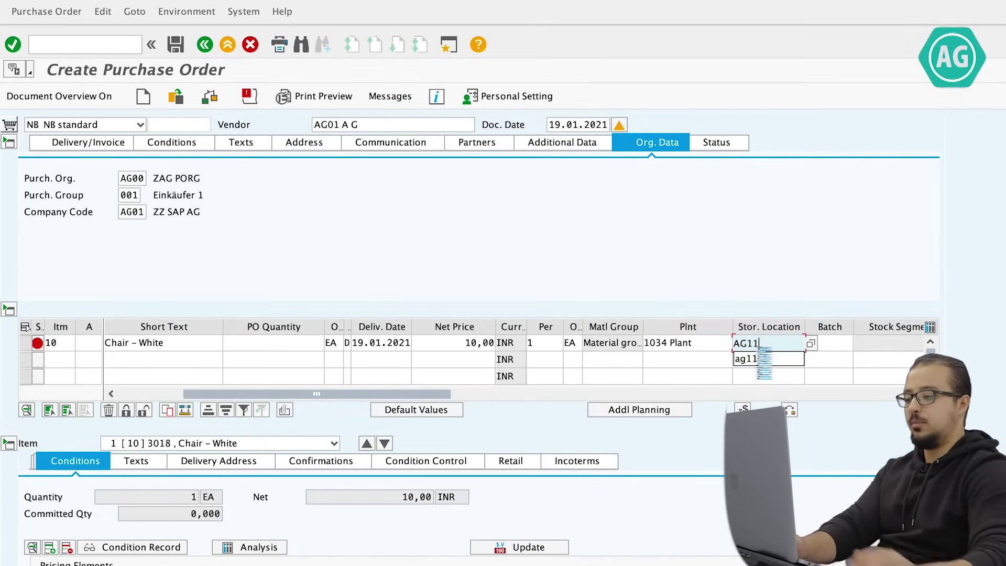
key(Return)
click(692, 417)
Step: Set the chair item's PO quantity to 20 and acknowledge the resulting message
click(291, 349)
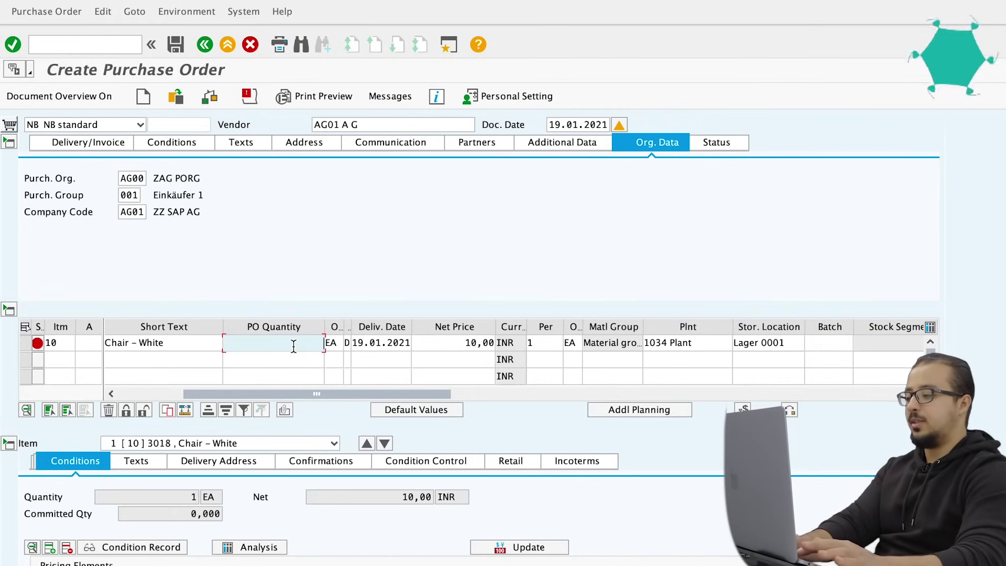
text(20)
key(Return)
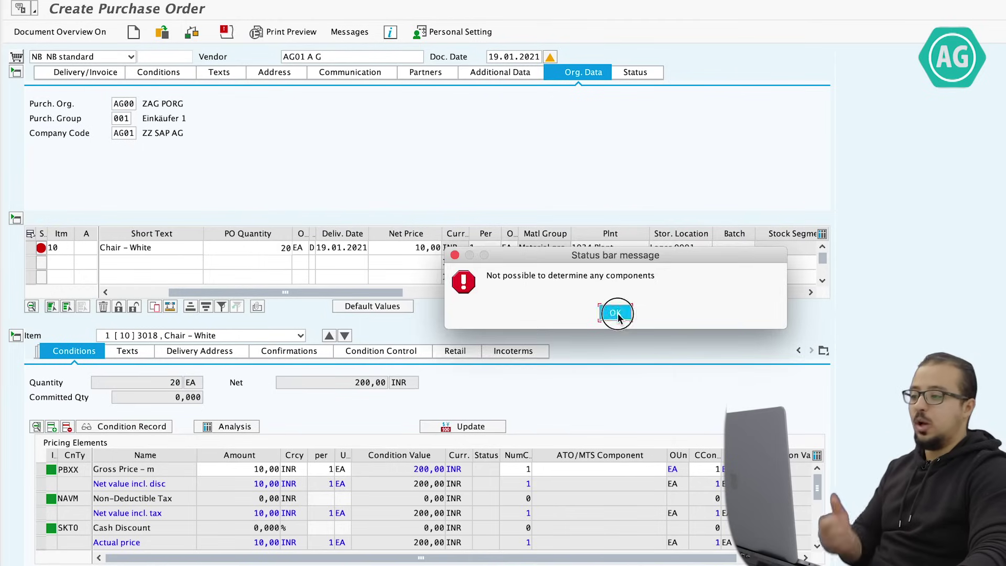
click(694, 418)
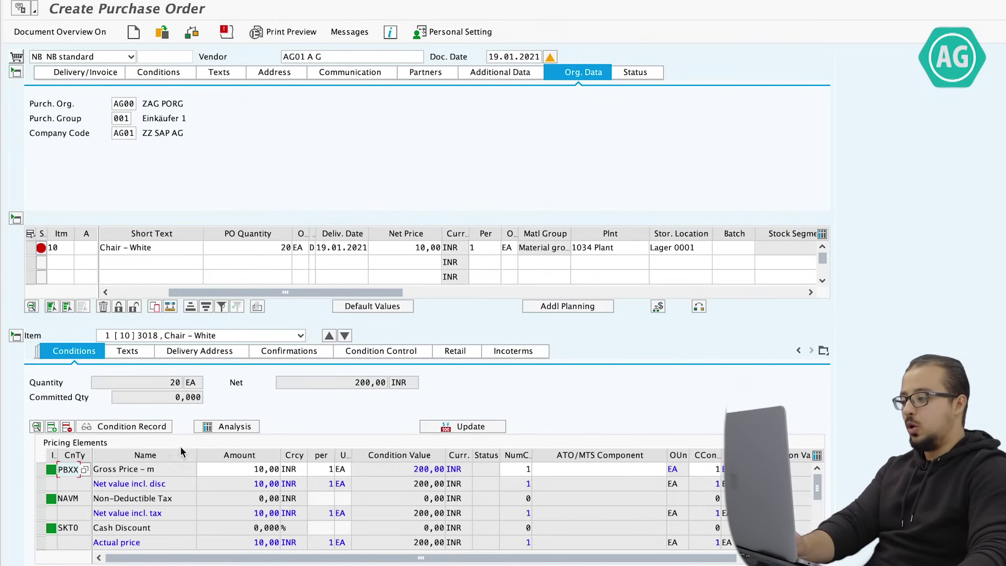
Step: Open the subcontracting components entry from the chair item's material data
click(824, 350)
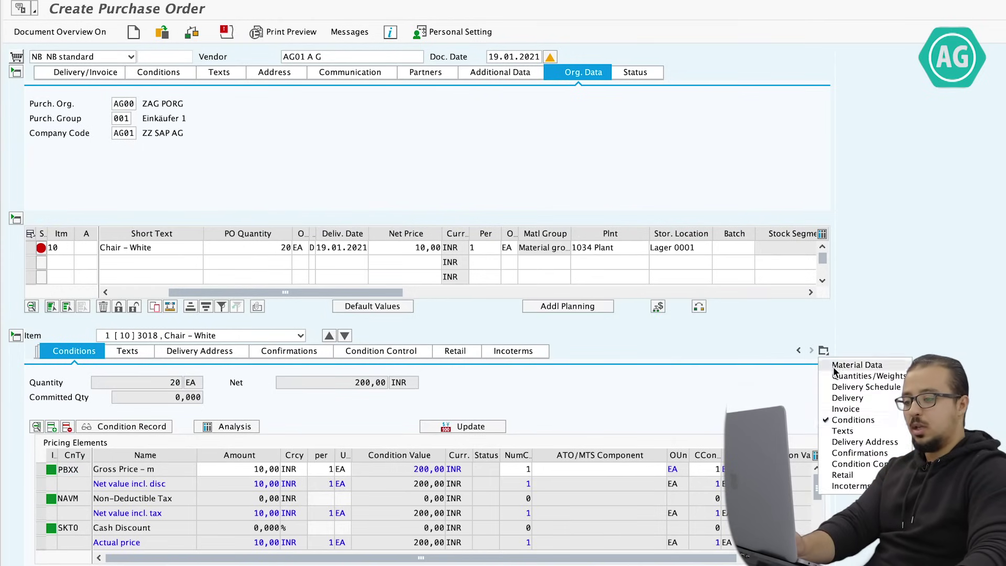
click(853, 367)
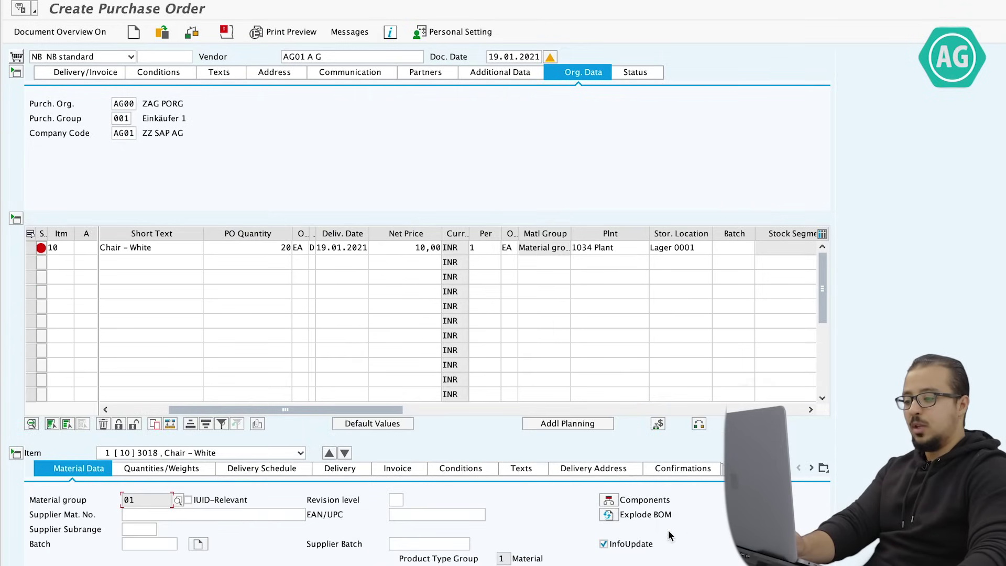
click(614, 502)
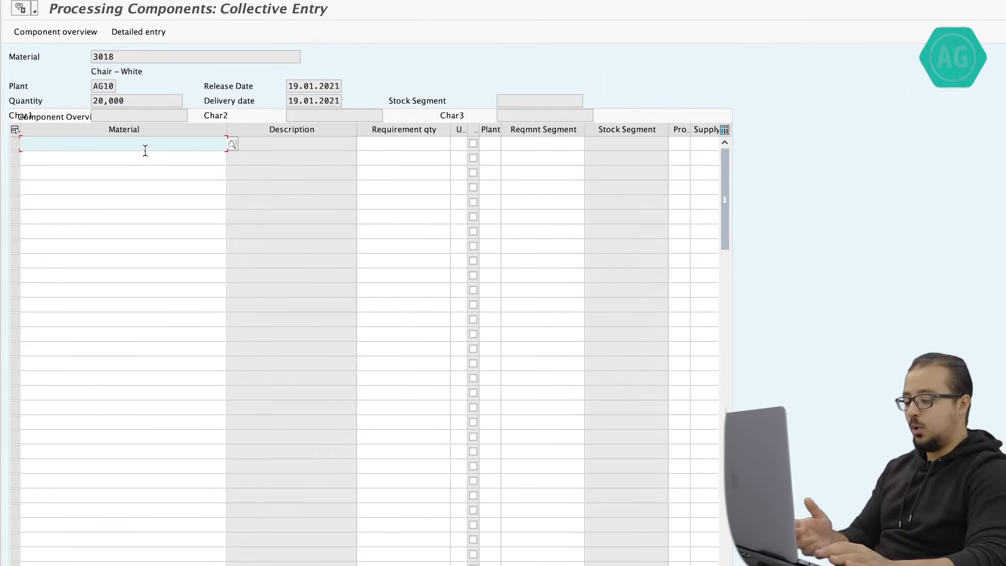
Step: Enter component material 3017 with a requirement quantity of 20 and return to the purchase order
text(3017)
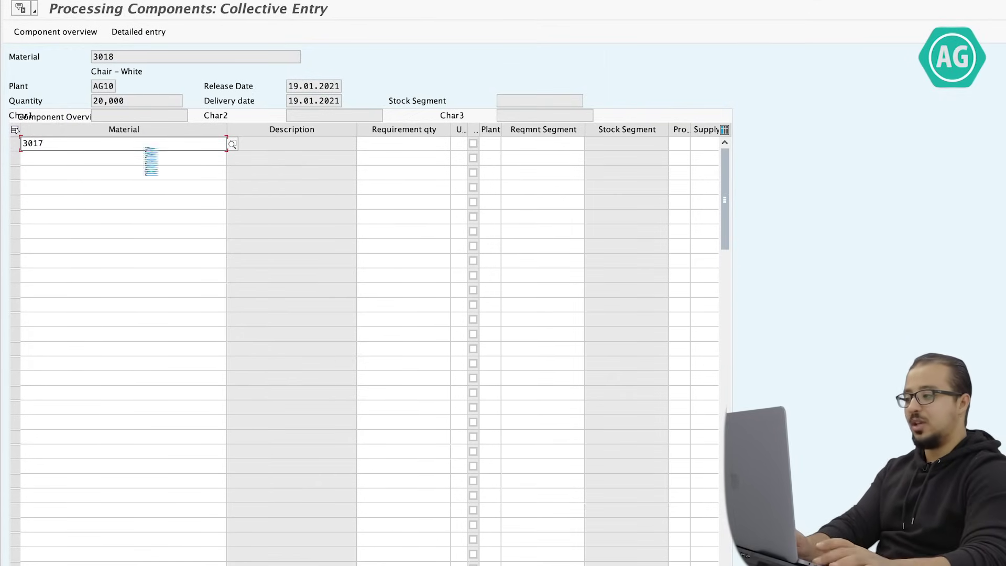
key(Return)
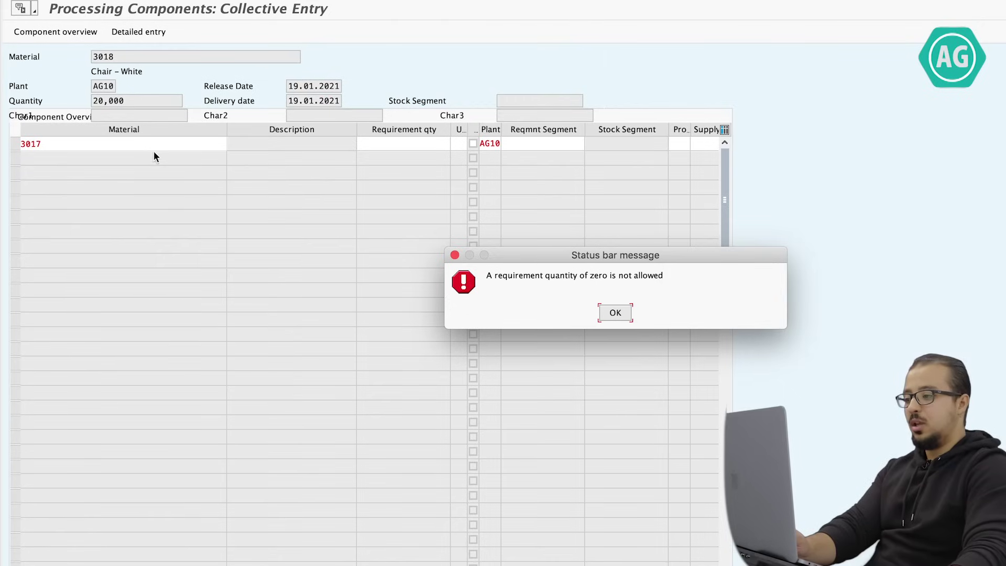
click(617, 311)
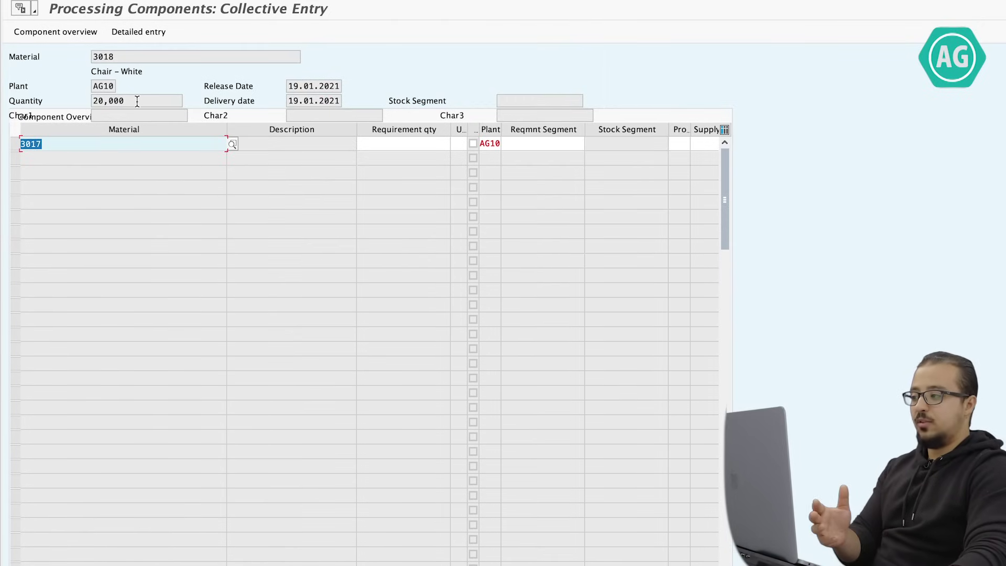
drag(137, 101, 93, 101)
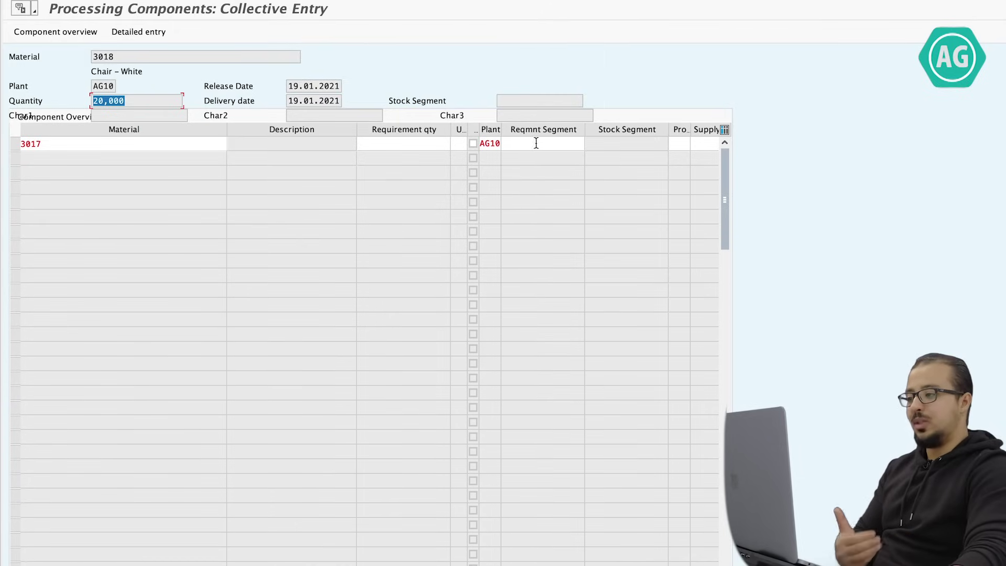
click(413, 142)
text(20)
key(Return)
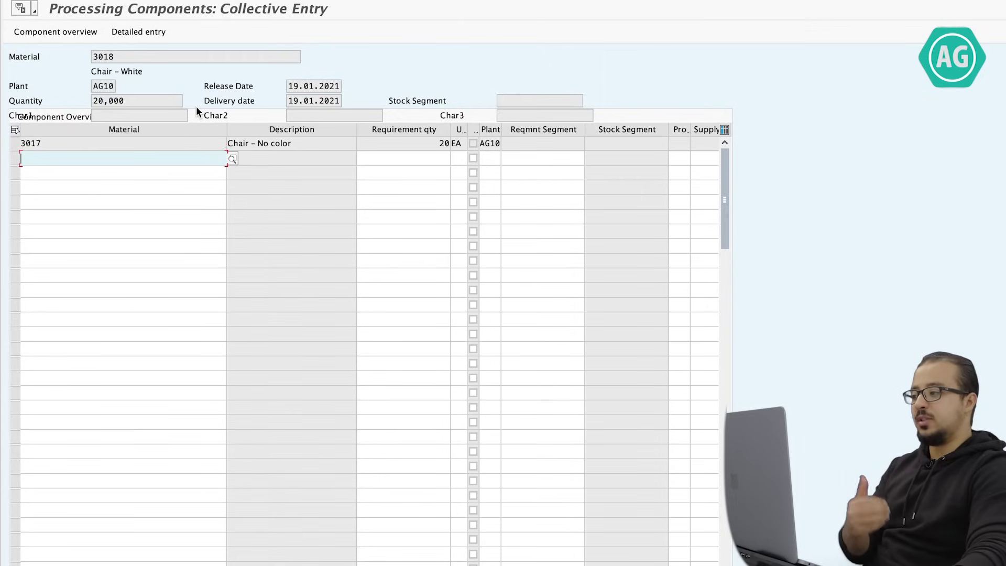
drag(130, 59, 77, 52)
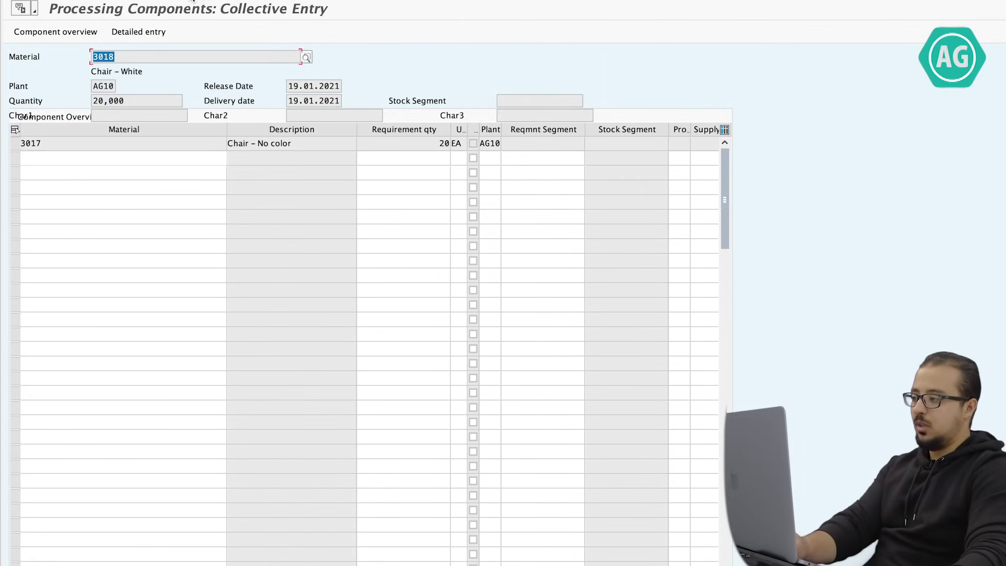
click(182, 16)
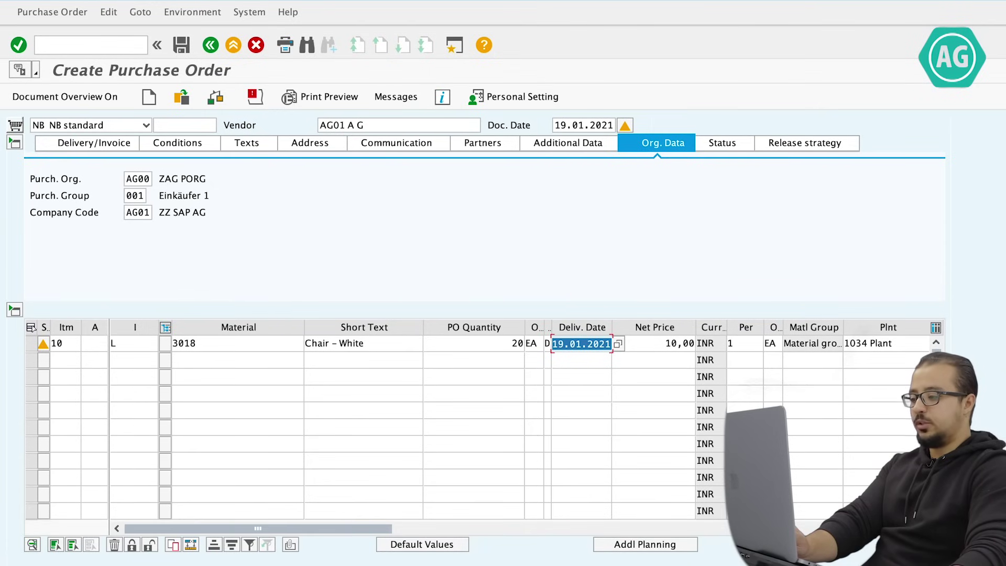
Step: Validate the order item, check its gross price condition, and save the purchase order
key(Return)
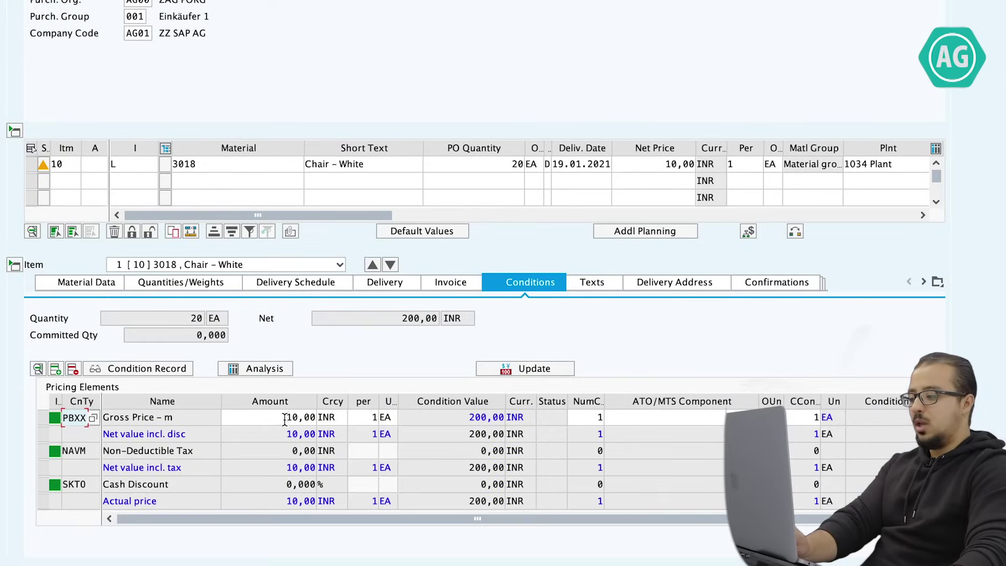
double_click(285, 419)
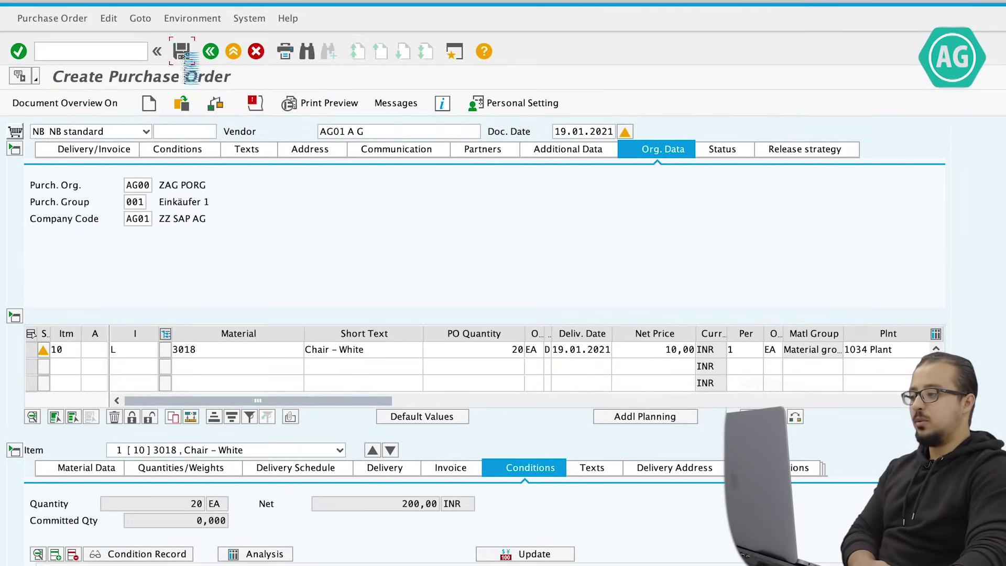
click(181, 51)
double_click(728, 380)
click(699, 422)
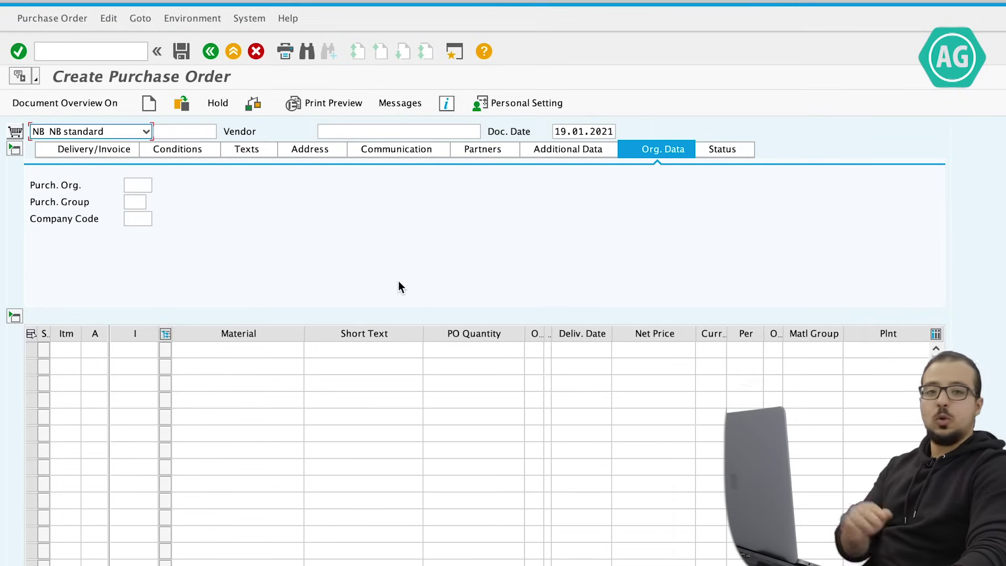
Step: Leave purchase order creation and open the ME2ON Subcontracting Cockpit from the Materials Management purchase order reports
click(219, 52)
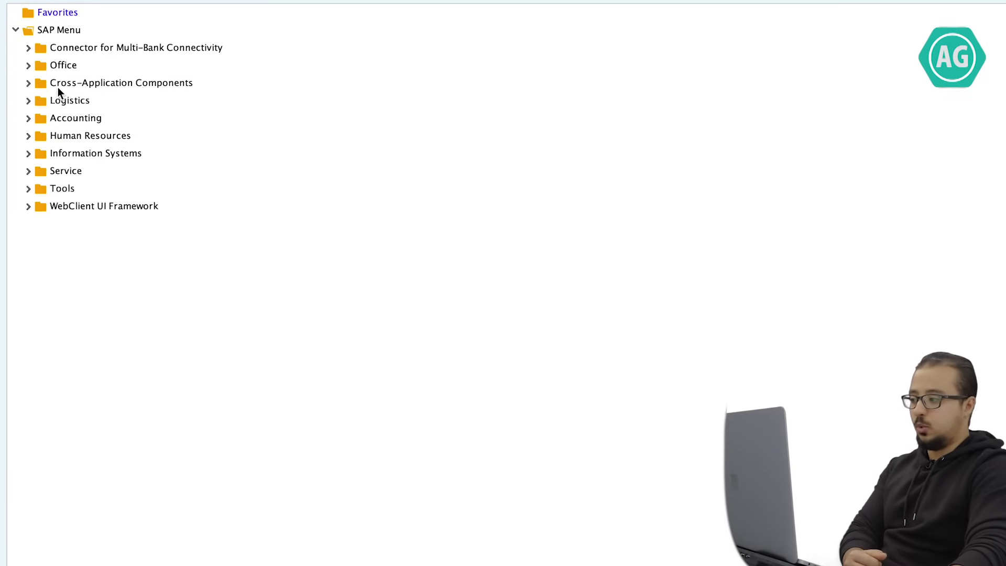
click(28, 101)
click(41, 136)
click(53, 154)
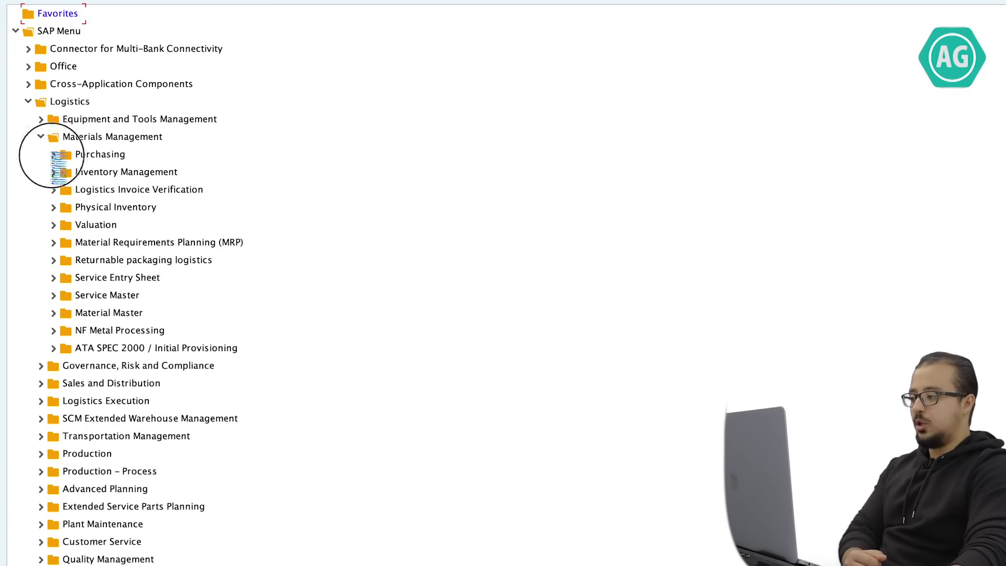
click(66, 172)
click(78, 347)
click(191, 508)
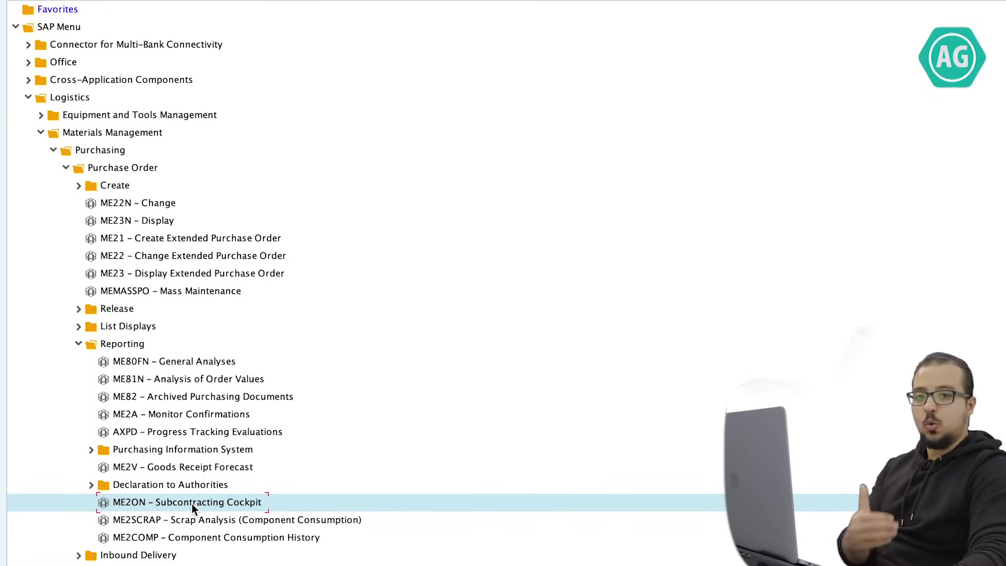
double_click(192, 504)
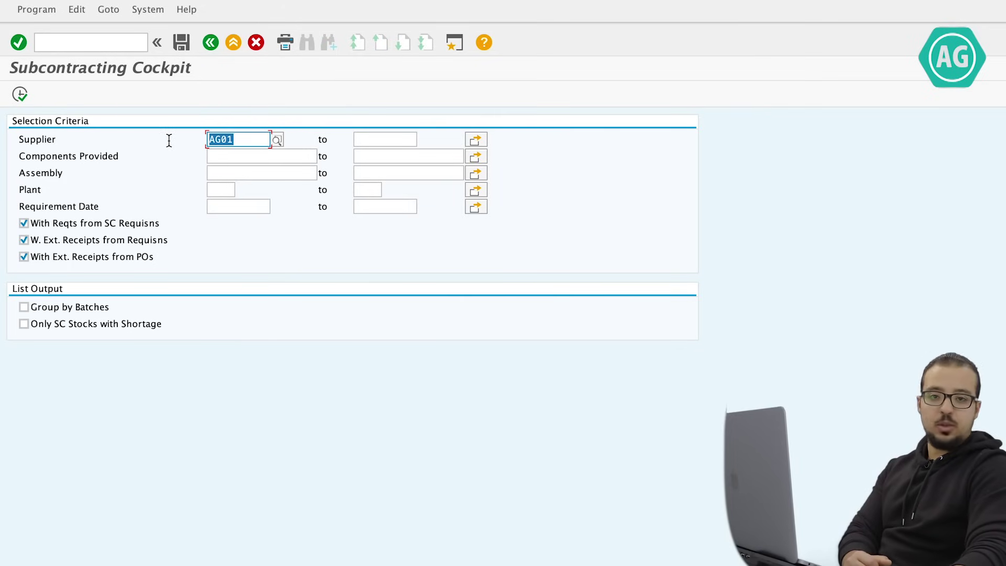
Step: Run the Subcontracting Cockpit for supplier AG01 with provided component 3017 and plant AG10
click(251, 157)
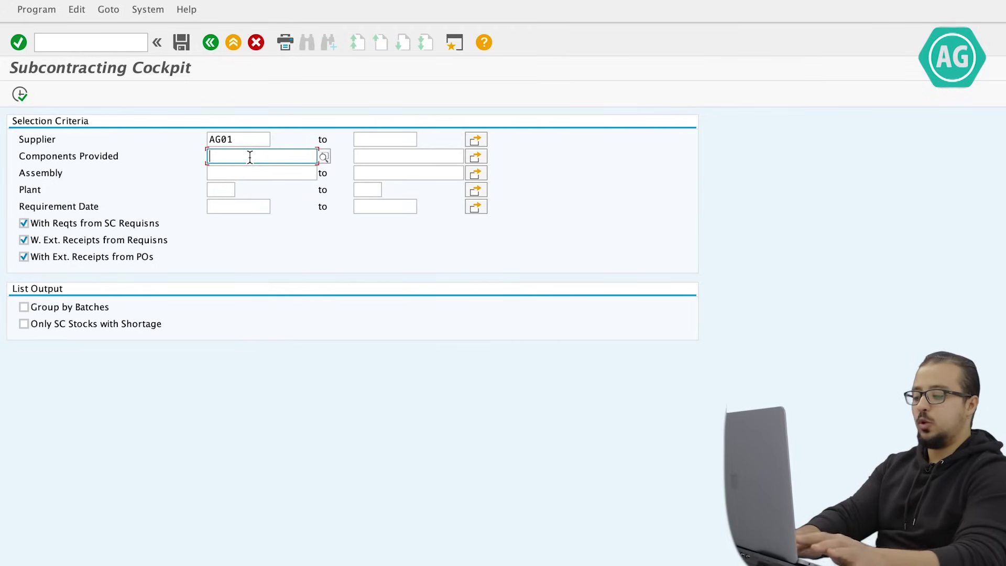
text(3017)
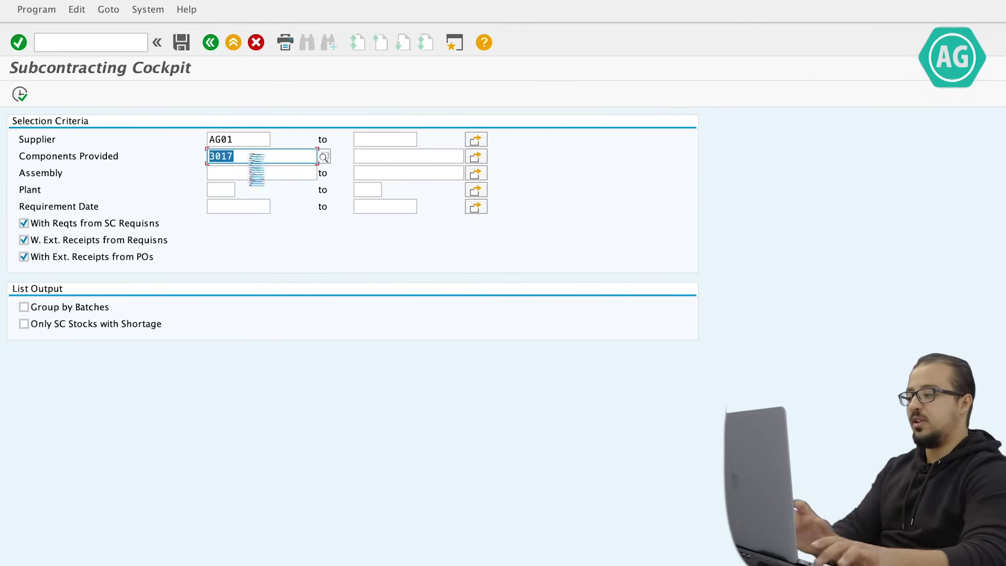
click(217, 189)
text(AG)
key(Down)
key(Return)
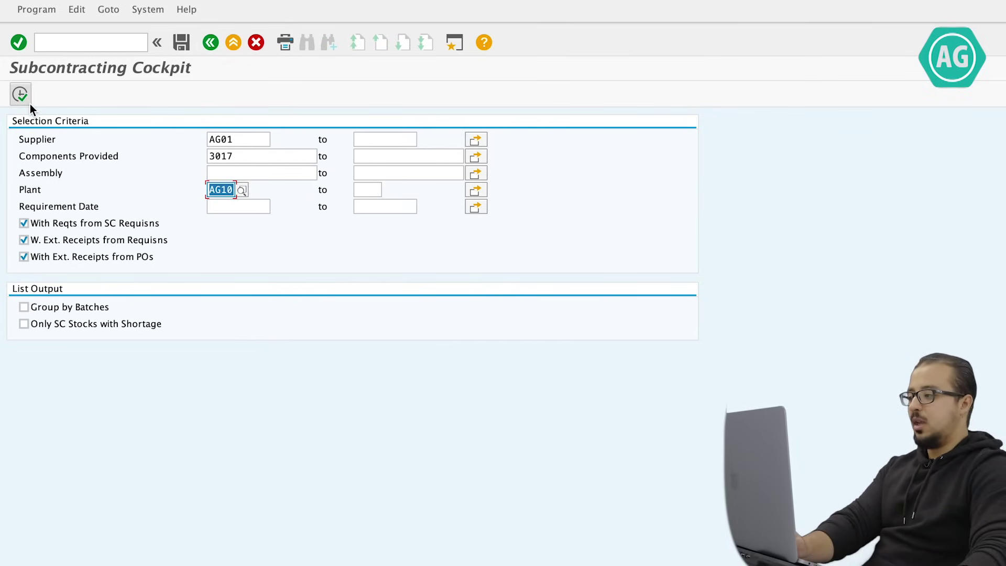
click(20, 95)
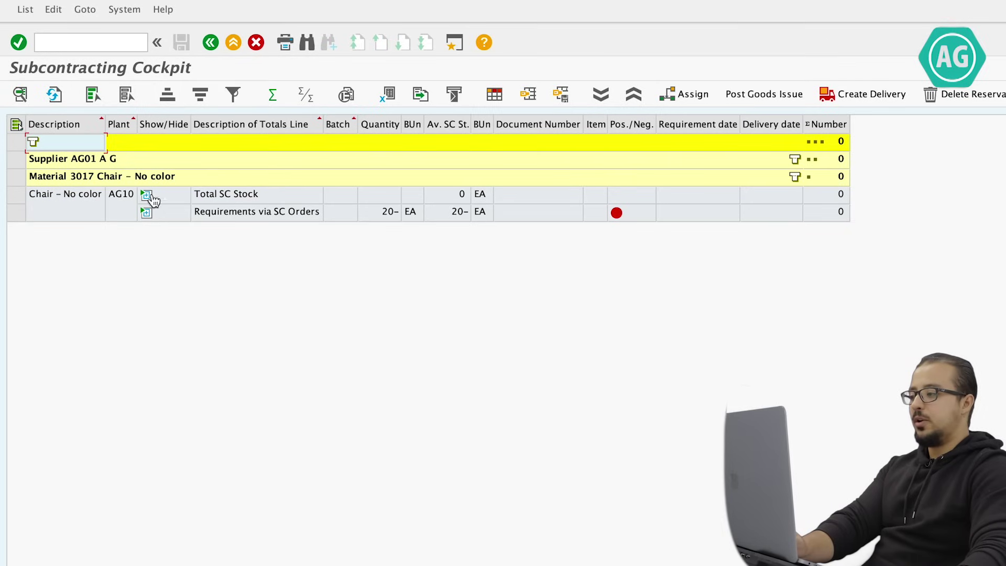
Step: Post a goods issue for the Total SC Stock line from storage location AG11, creating the document for 20 EA
click(371, 214)
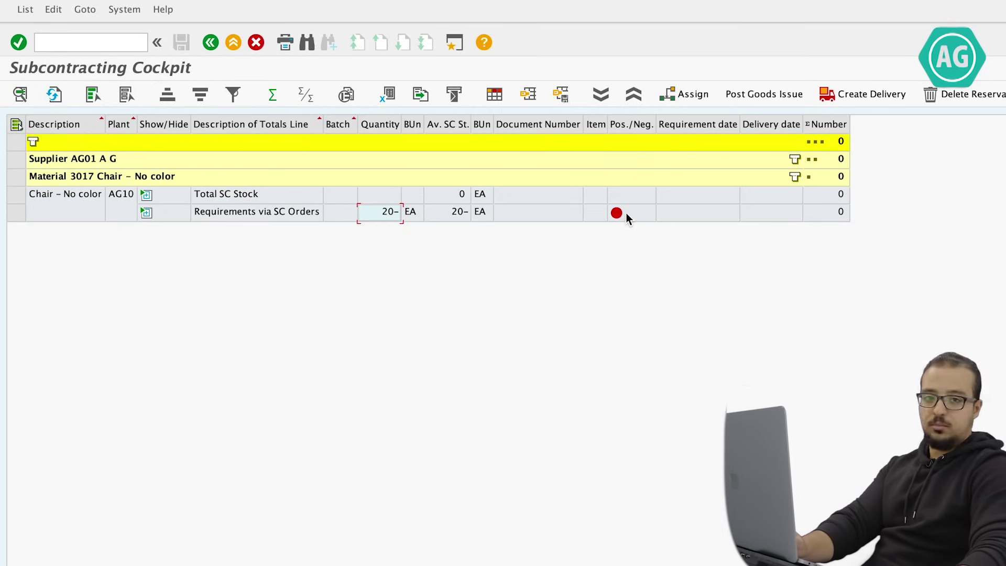
click(18, 197)
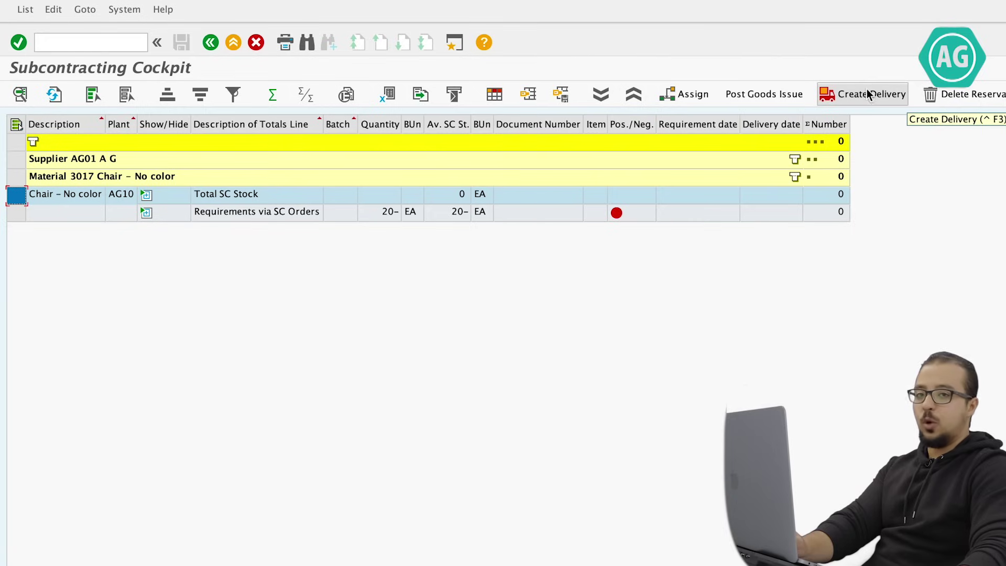
click(767, 92)
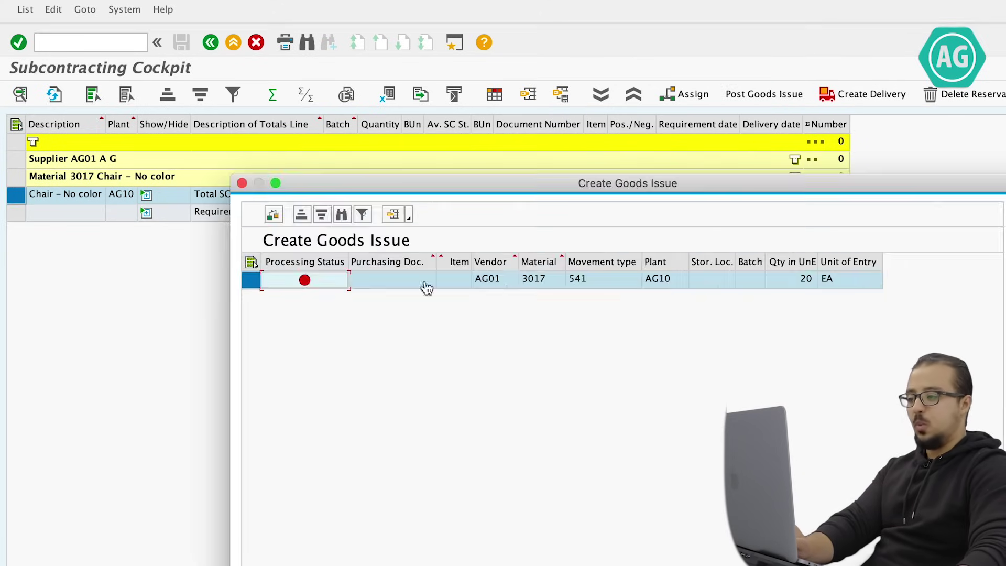
click(713, 284)
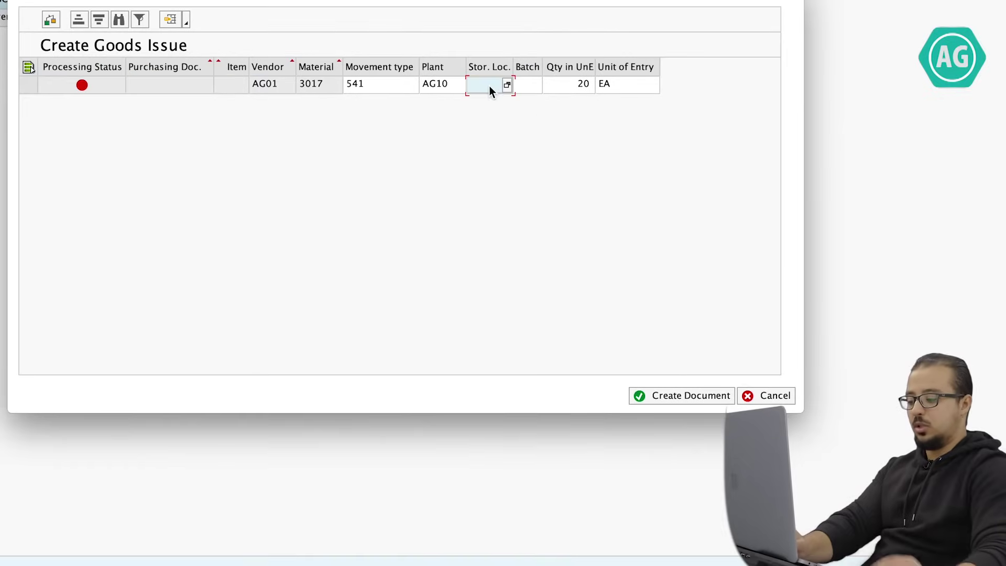
text(A)
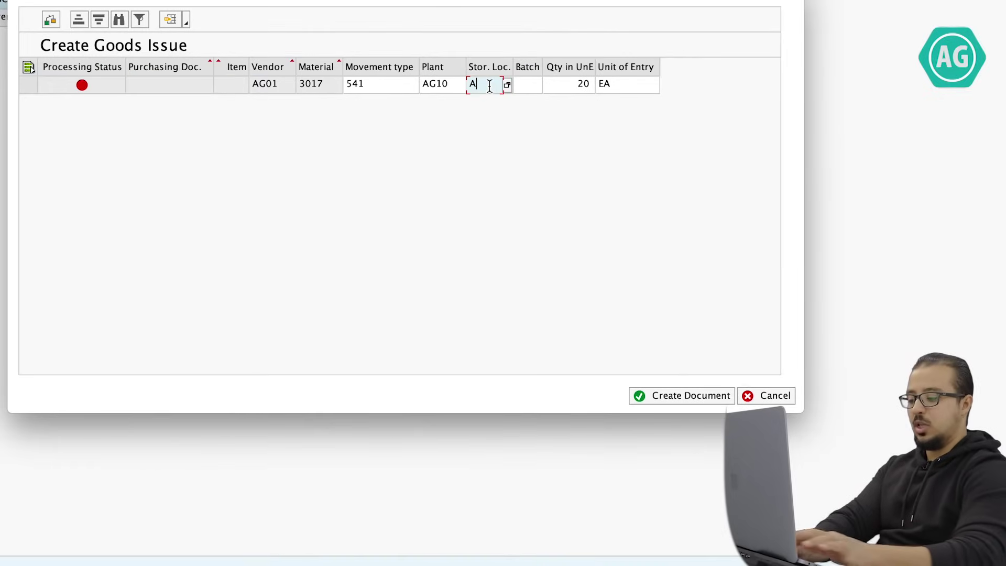
text(G11)
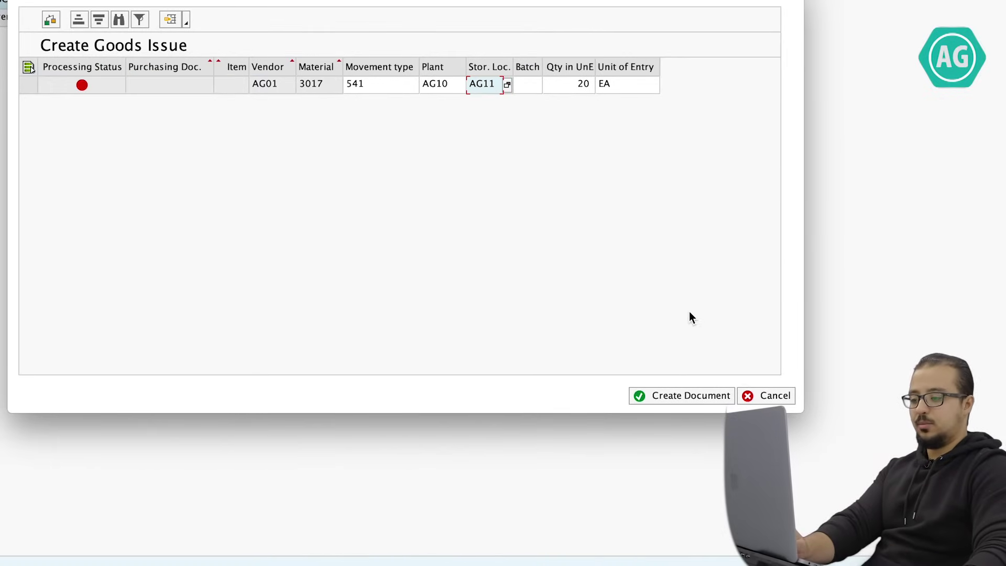
click(702, 396)
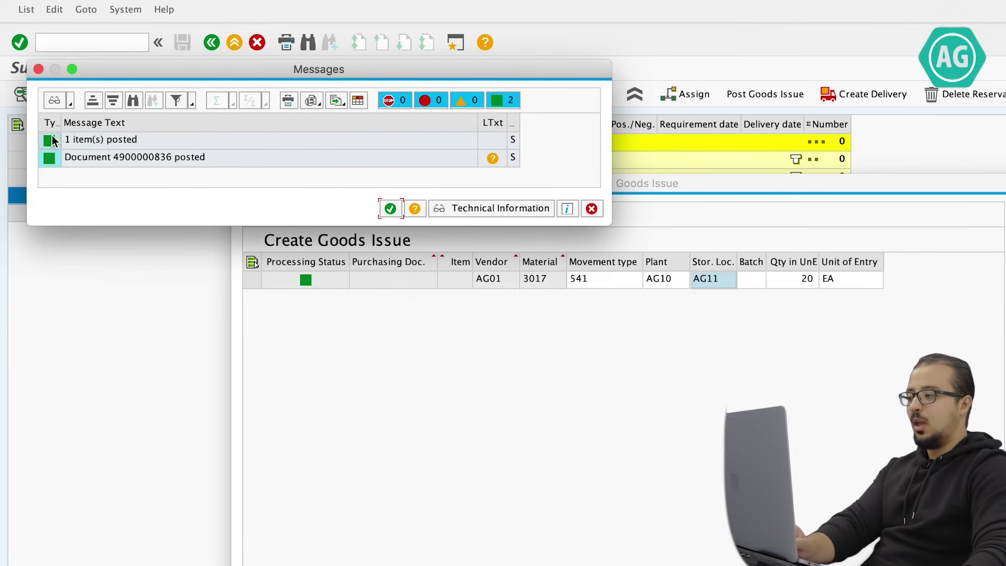
Step: Copy the posted document number from its message details and close the posting messages
double_click(147, 158)
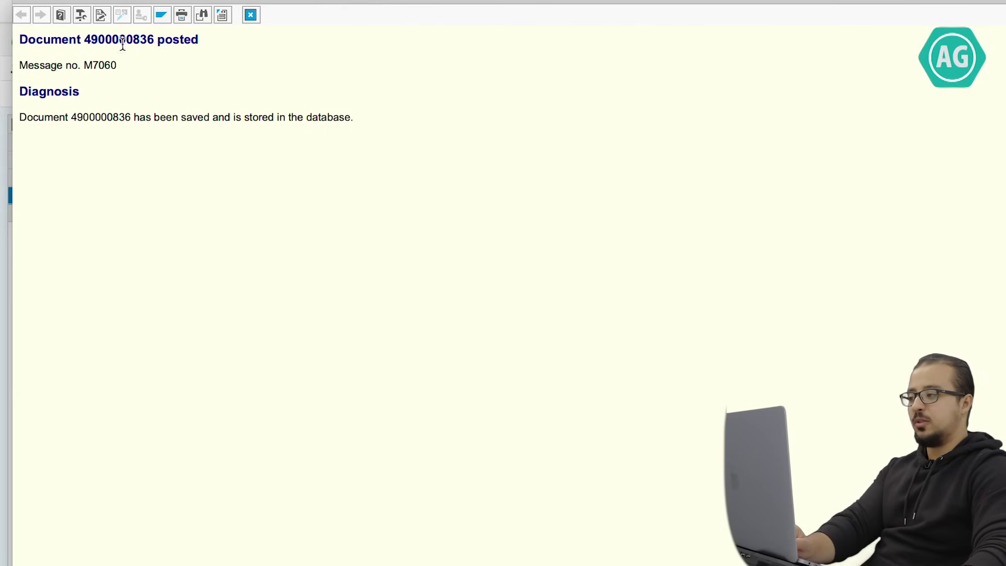
double_click(122, 41)
key(ctrl+c)
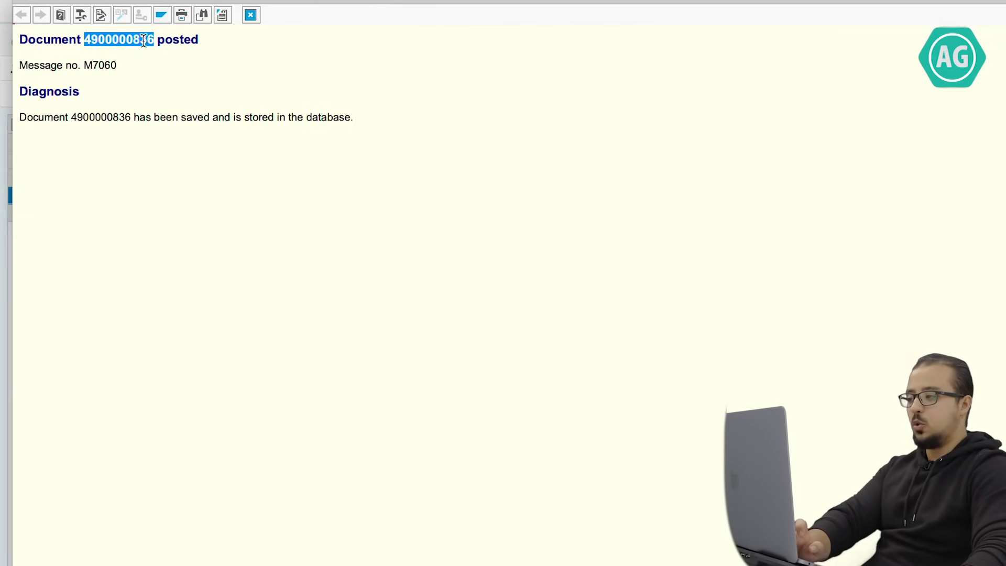
click(251, 15)
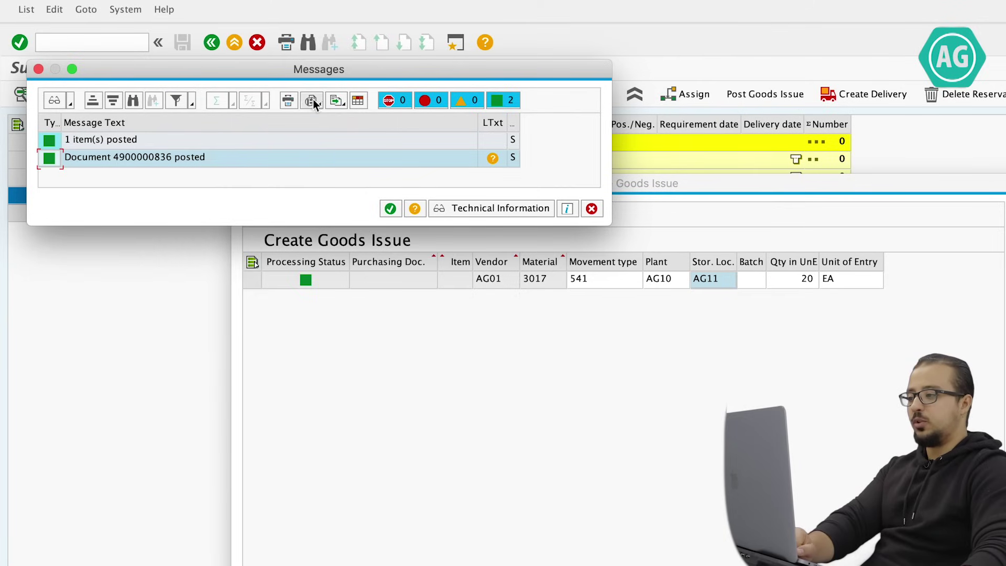
click(592, 208)
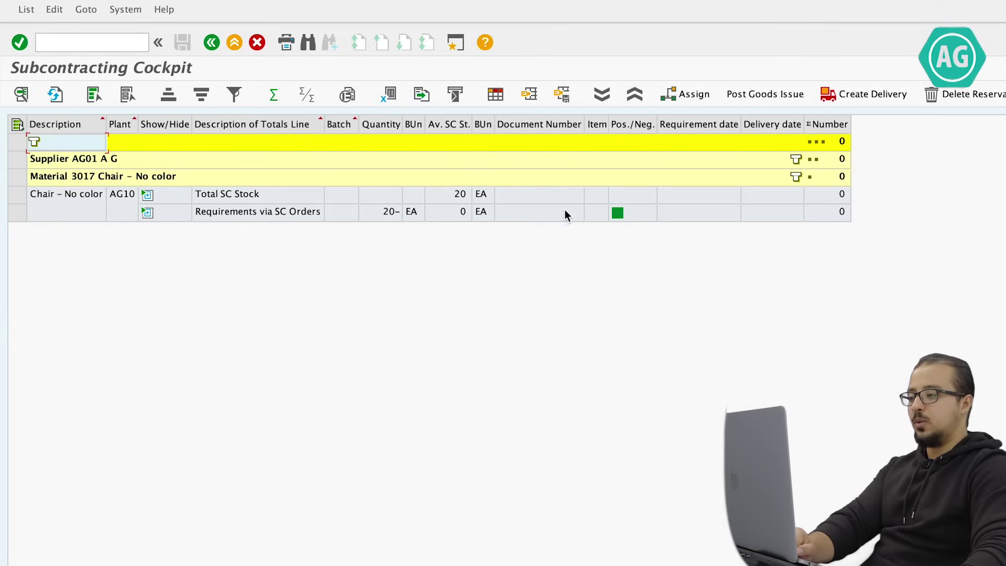
Step: Leave the Subcontracting Cockpit and display the copied material document for year 2021 in transaction MIGO
click(211, 42)
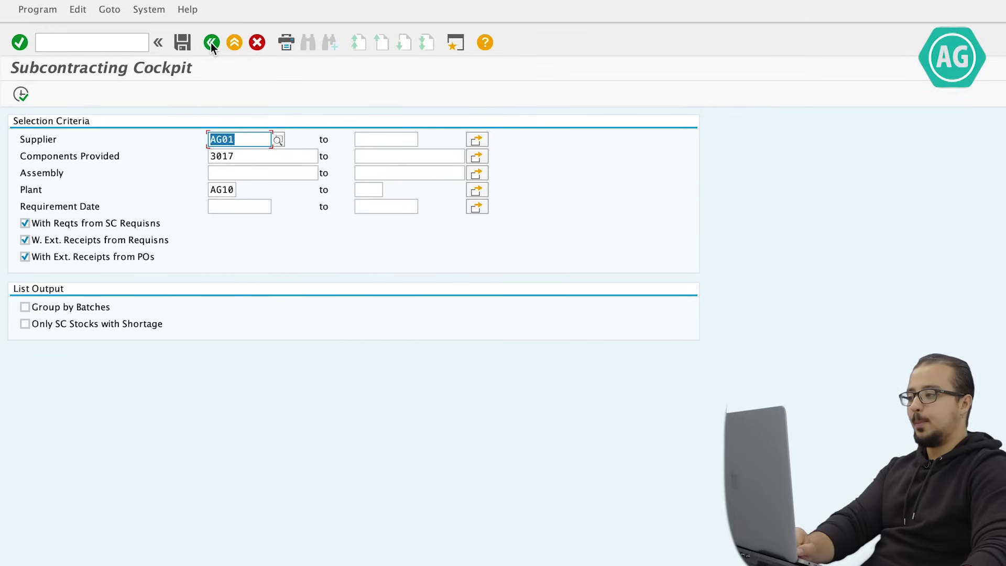
click(211, 42)
click(104, 45)
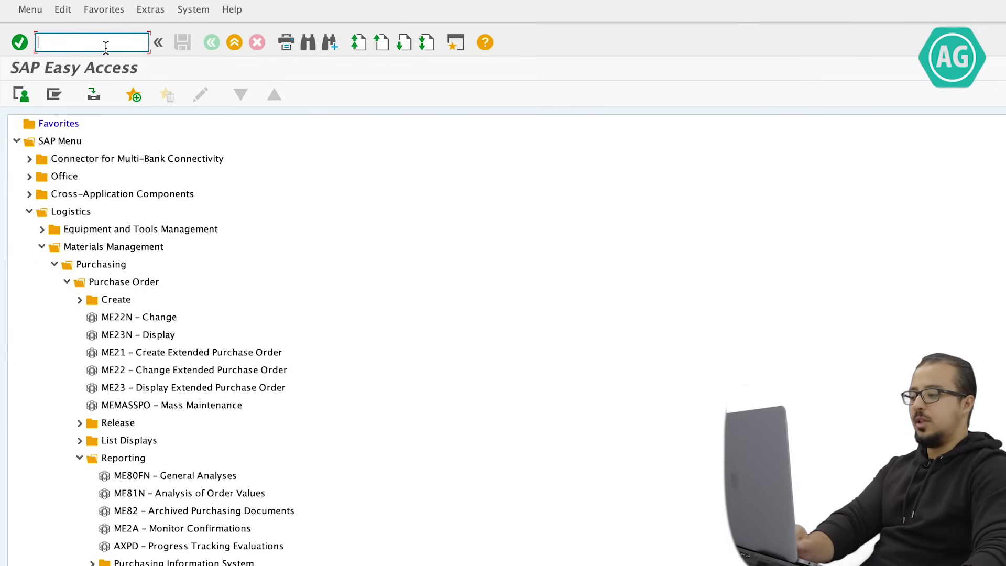
text(migo)
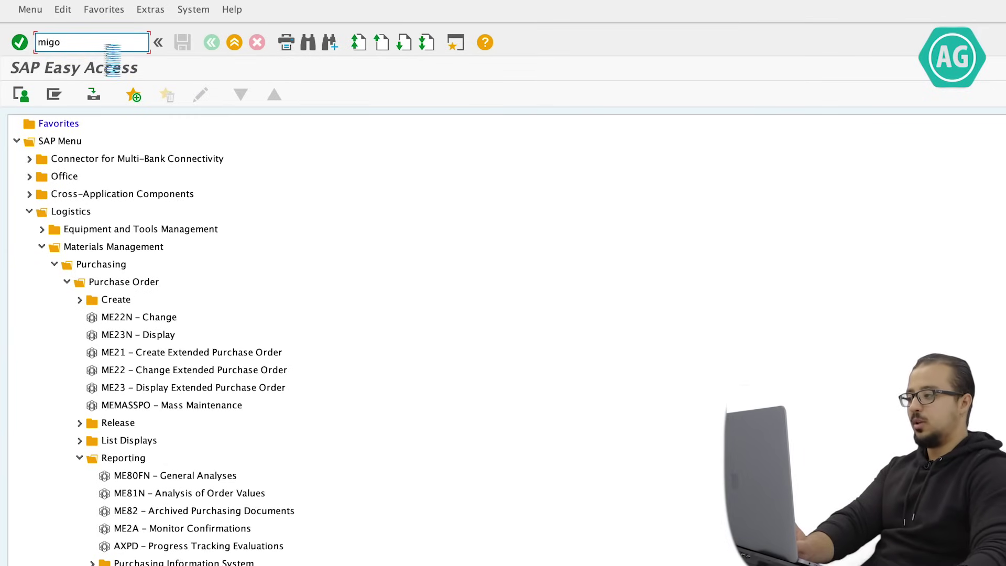
key(Return)
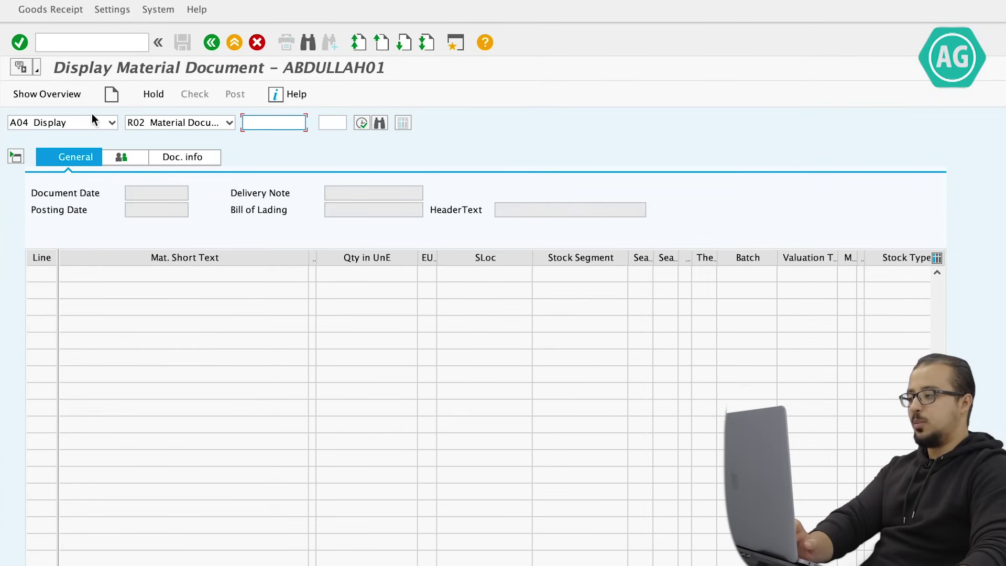
key(ctrl+v)
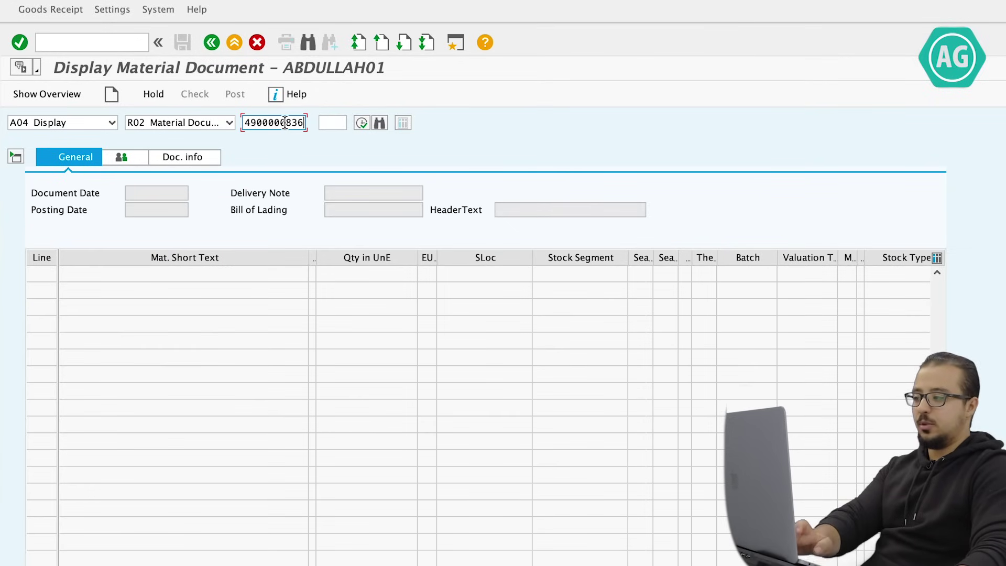
click(329, 123)
text(2021)
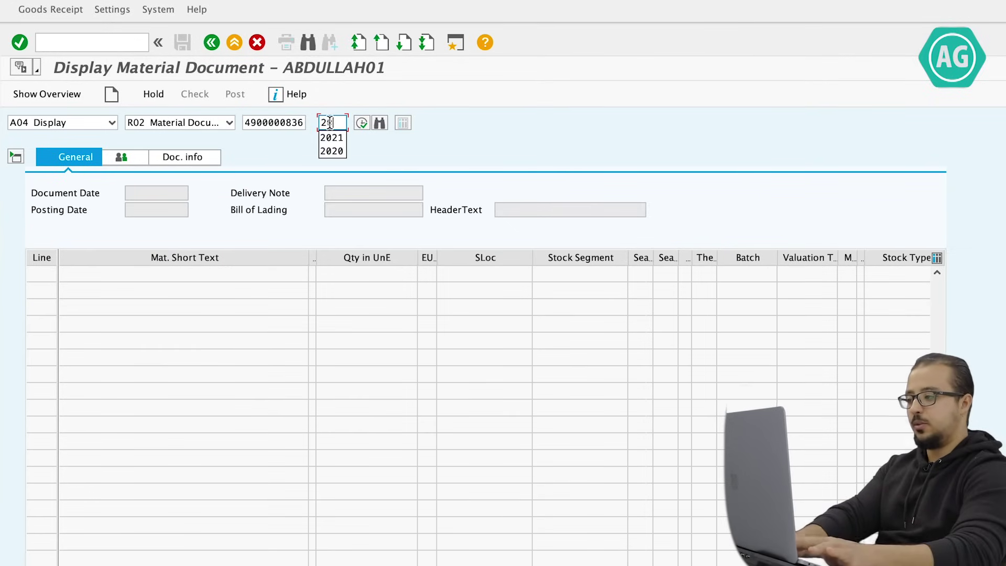
key(Return)
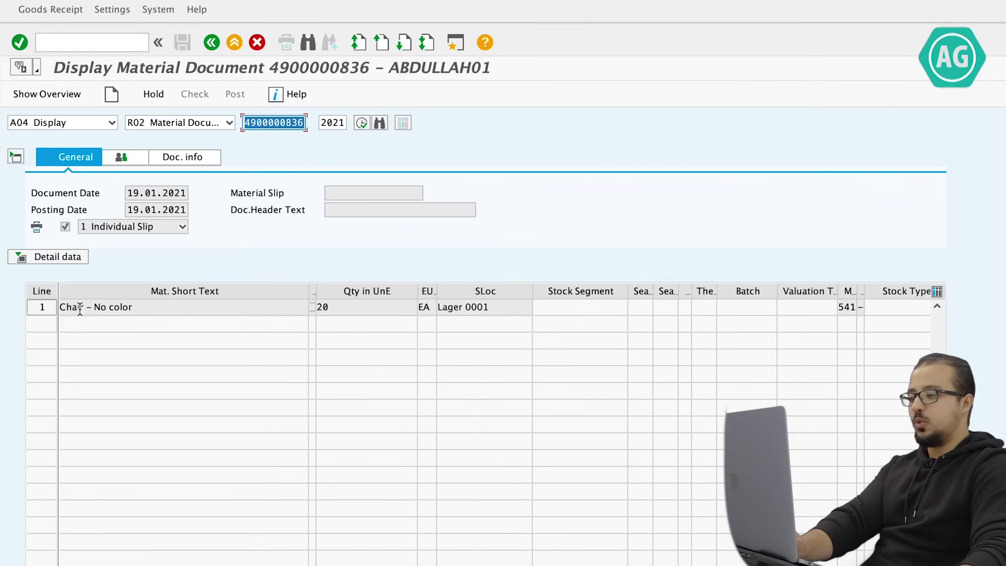
Step: Examine the item's transfer posting details and destination vendor, and check the material document for FI documents
double_click(39, 308)
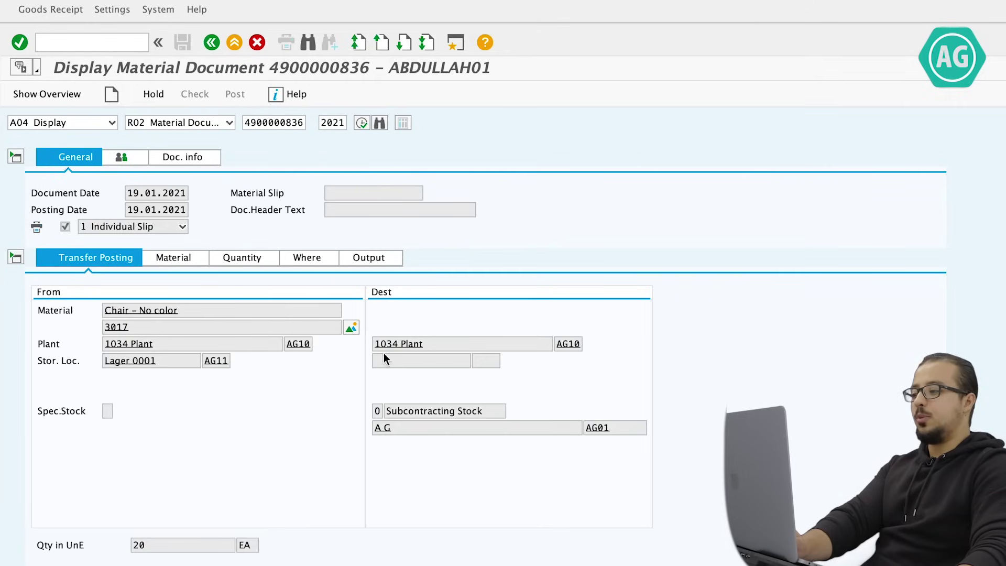
click(626, 429)
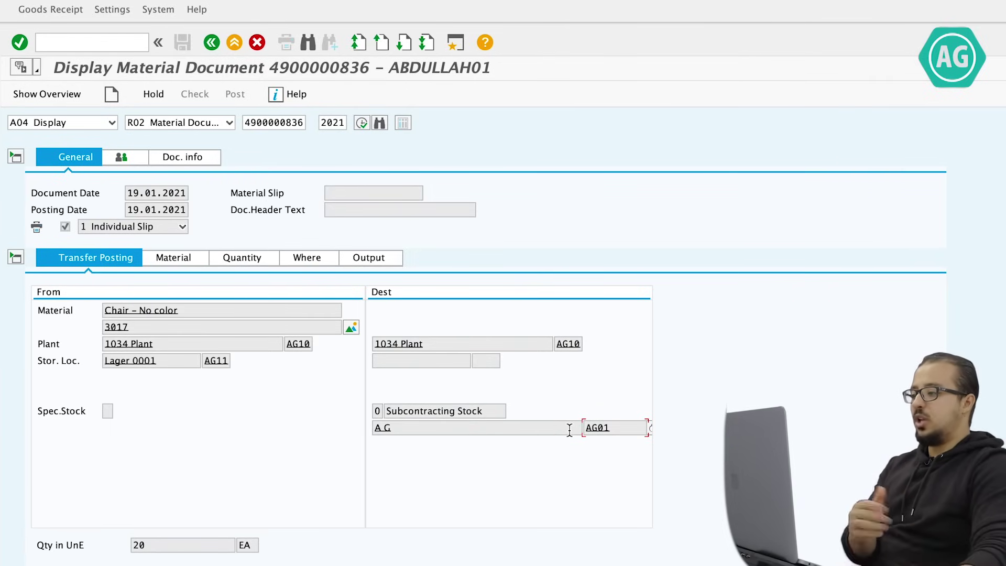
click(196, 159)
click(534, 194)
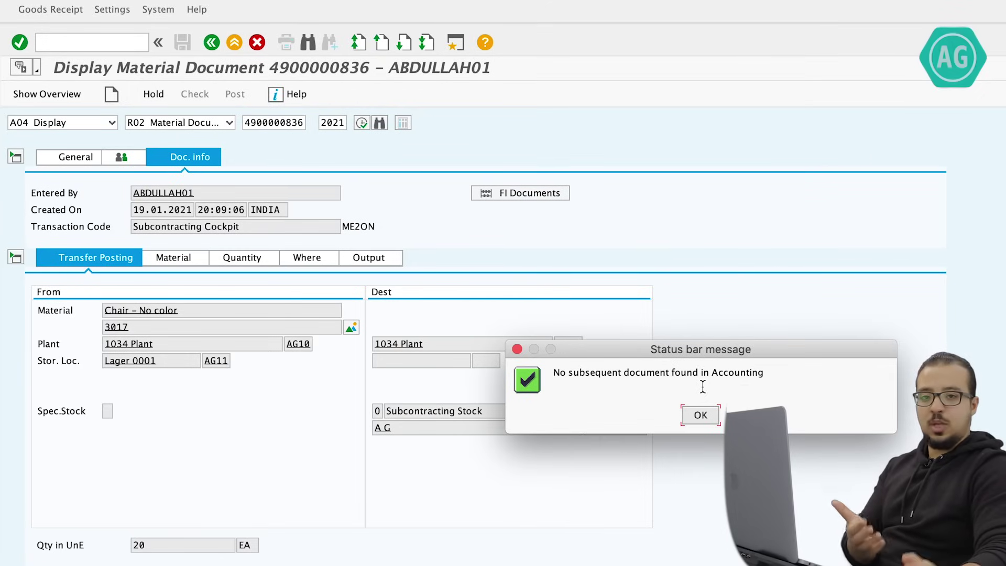
click(698, 415)
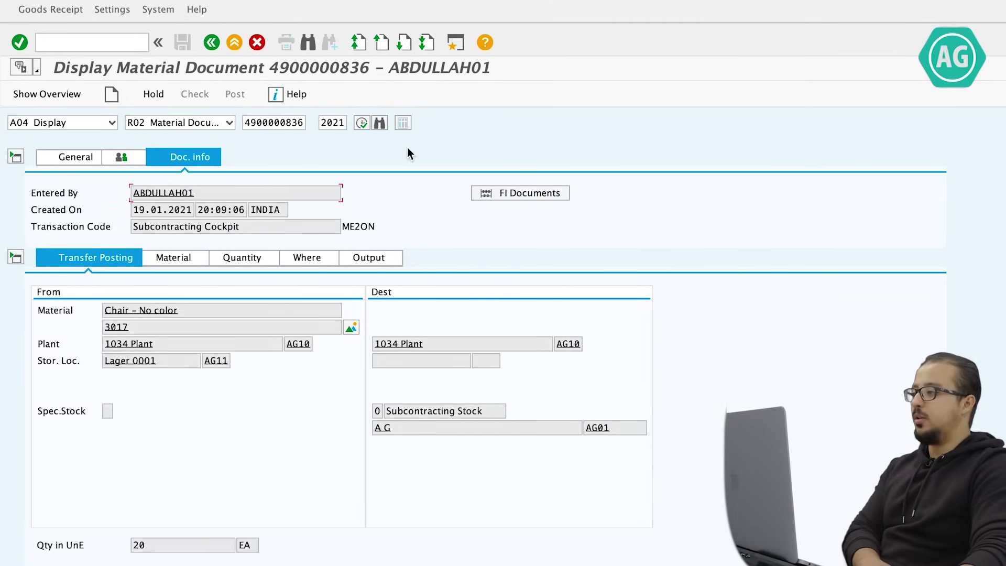
Step: Restart MIGO and load the subcontracting purchase order for a goods receipt with movement type 101
click(212, 45)
click(106, 44)
text(migo)
key(Return)
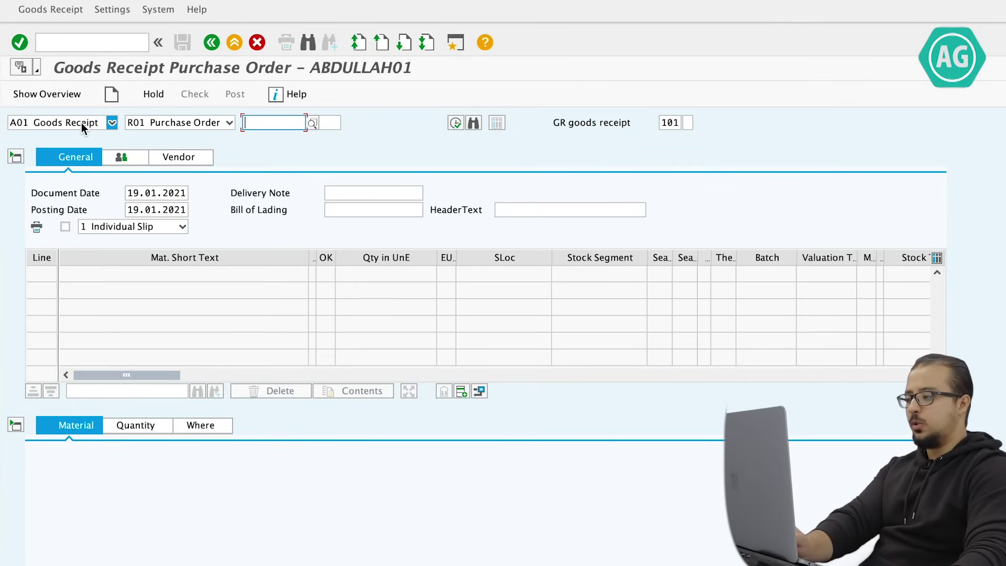
key(super+v)
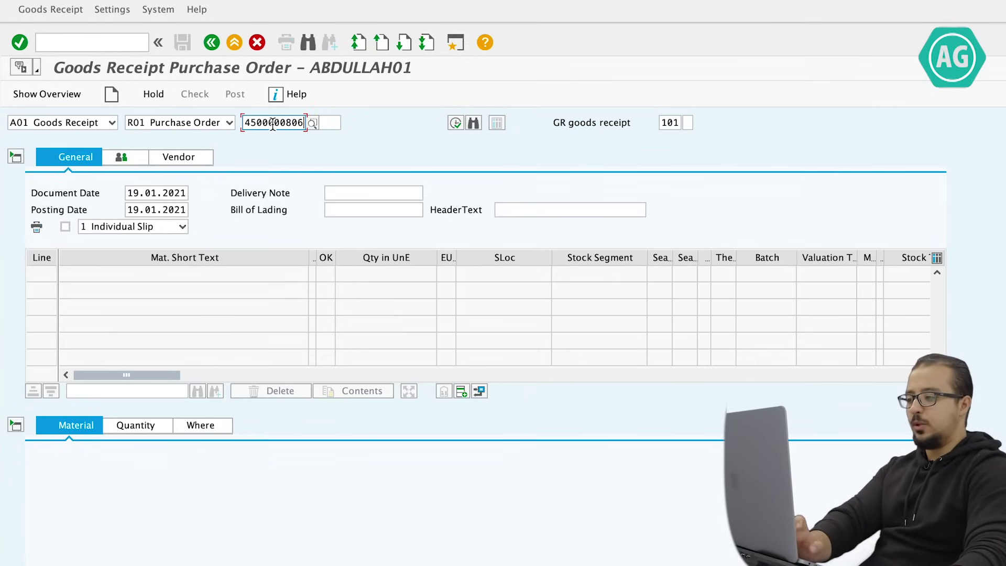
key(Return)
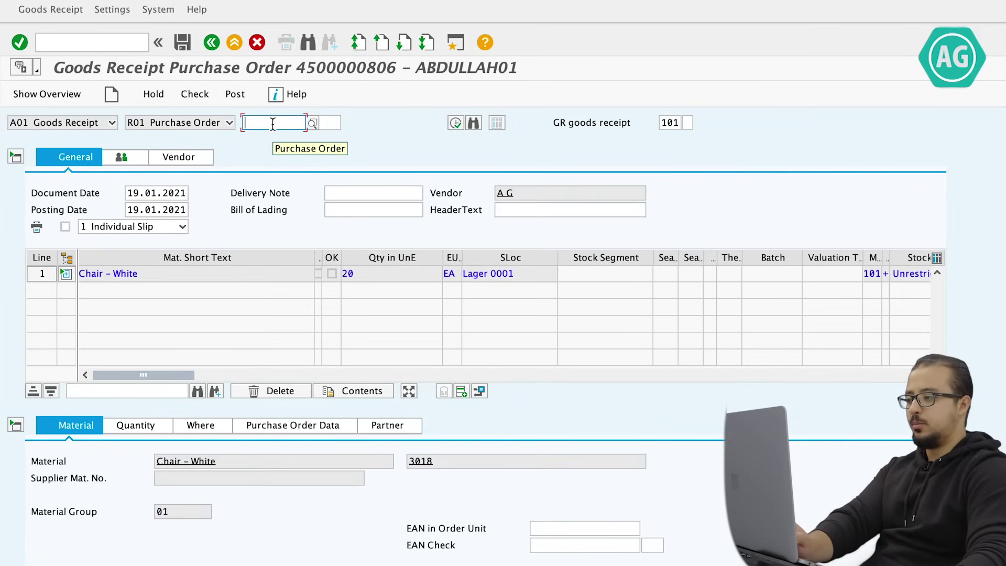
Step: Expand the Chair - White item to show its component, and review the materials and component quantity
click(70, 275)
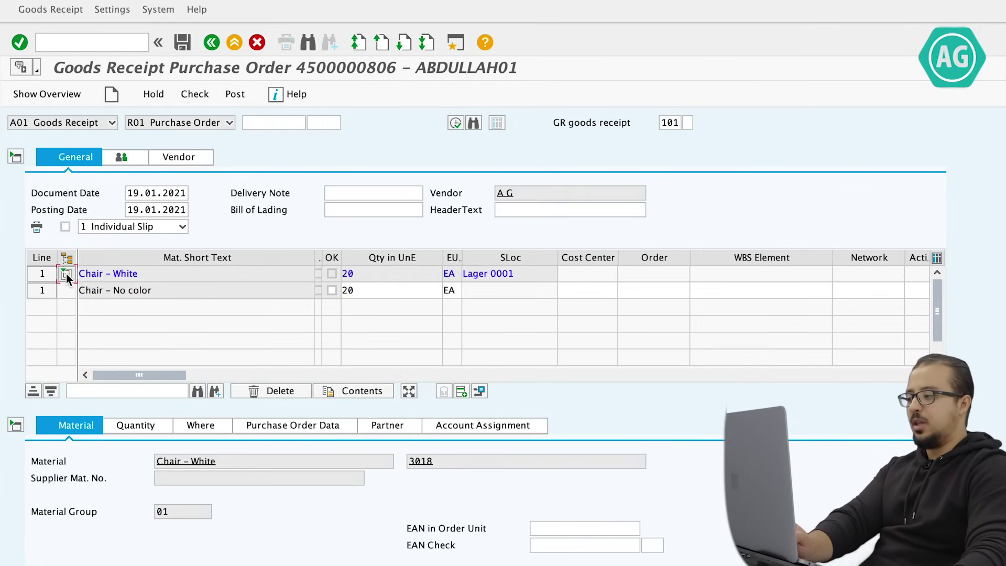
drag(171, 295, 86, 292)
click(372, 292)
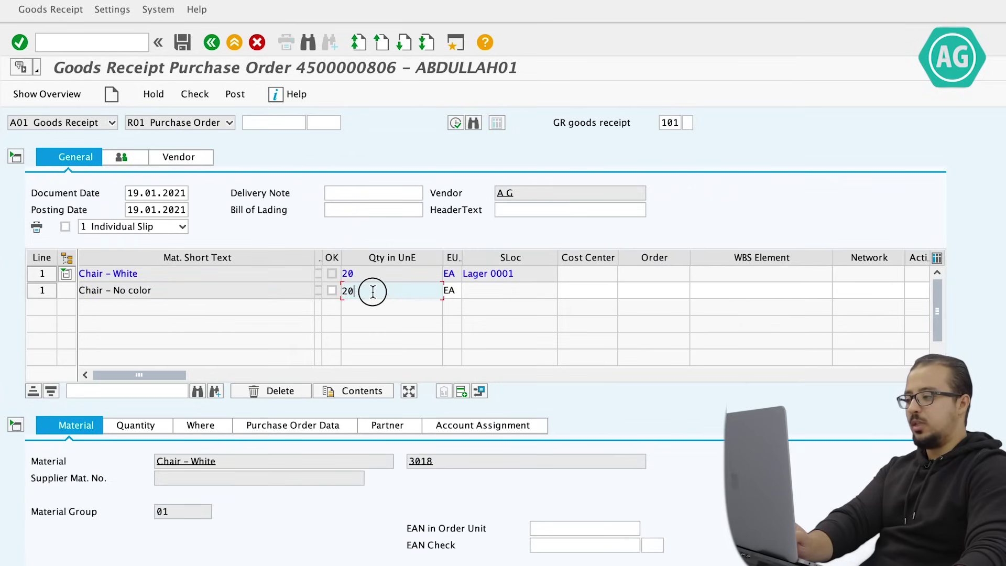
click(89, 291)
click(186, 274)
drag(186, 275, 71, 272)
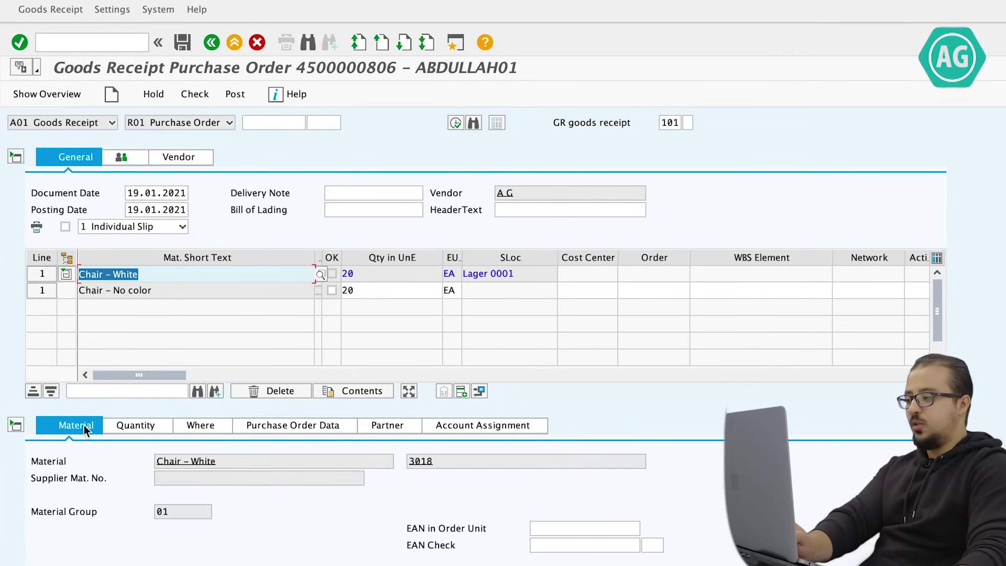
Step: Check the movement type and its plus/minus sign in the Chair - White line's location details
click(40, 274)
text(1)
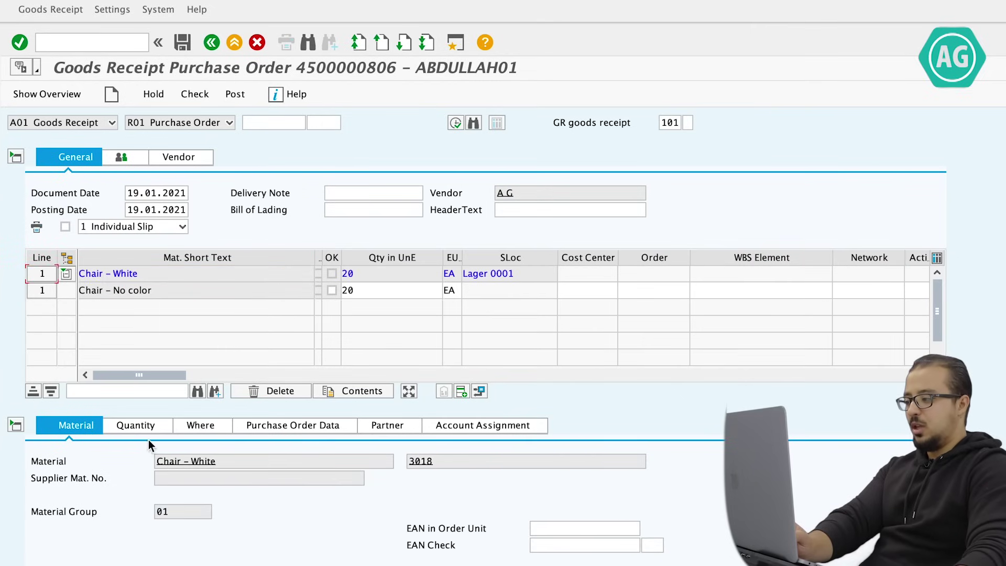
click(198, 425)
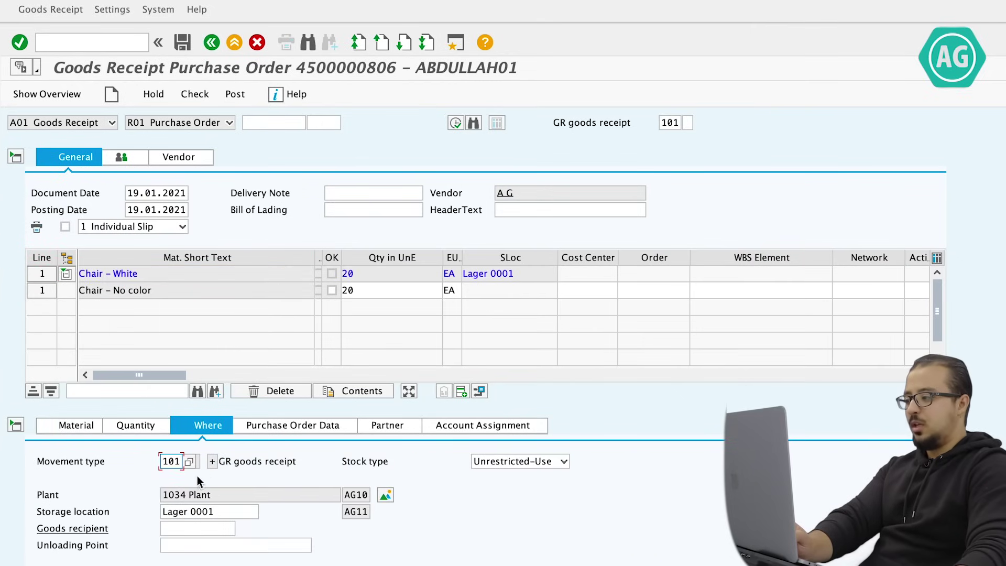
click(213, 462)
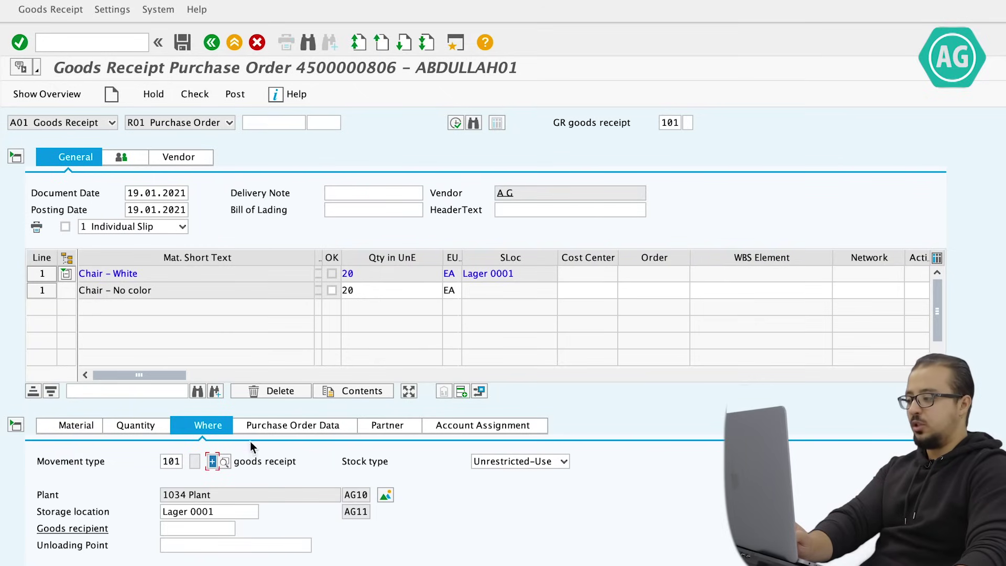
Step: Check the Chair - No color component's movement type and sign, and look up the meaning of its special stock indicator
click(38, 293)
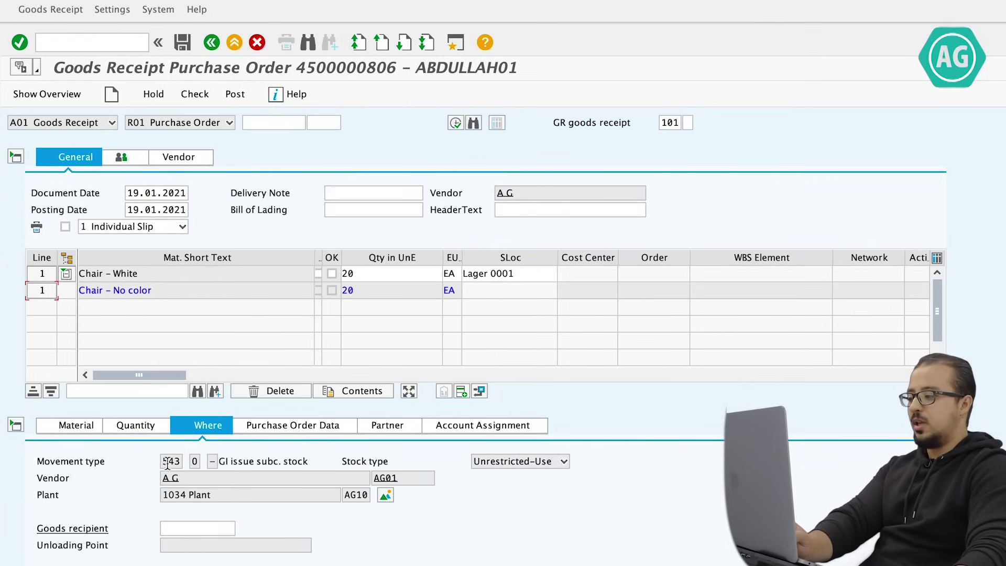
click(211, 462)
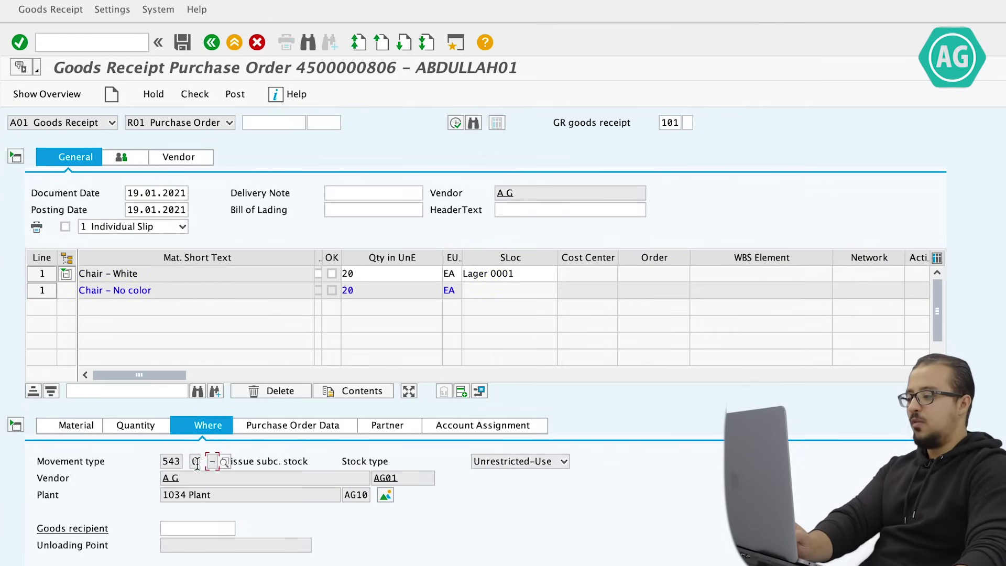
key(F4)
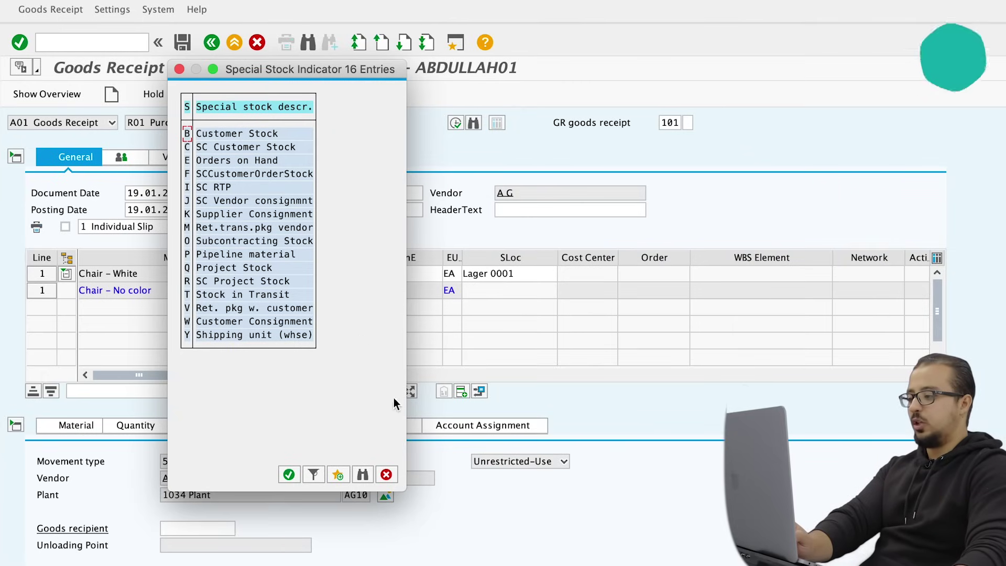
click(387, 474)
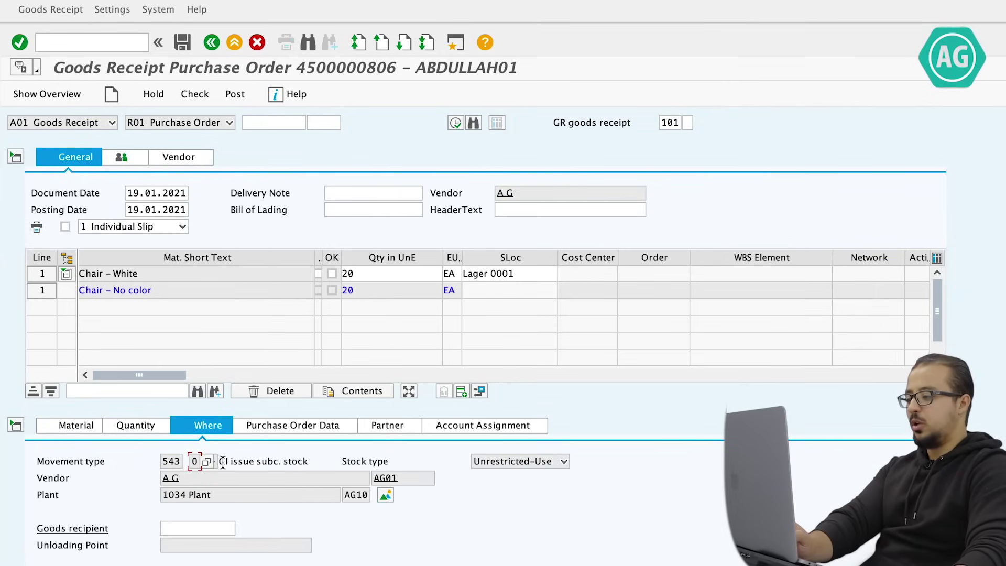
Step: Mark the Chair - White and Chair - No color lines as OK, then check and post the goods receipt
double_click(388, 478)
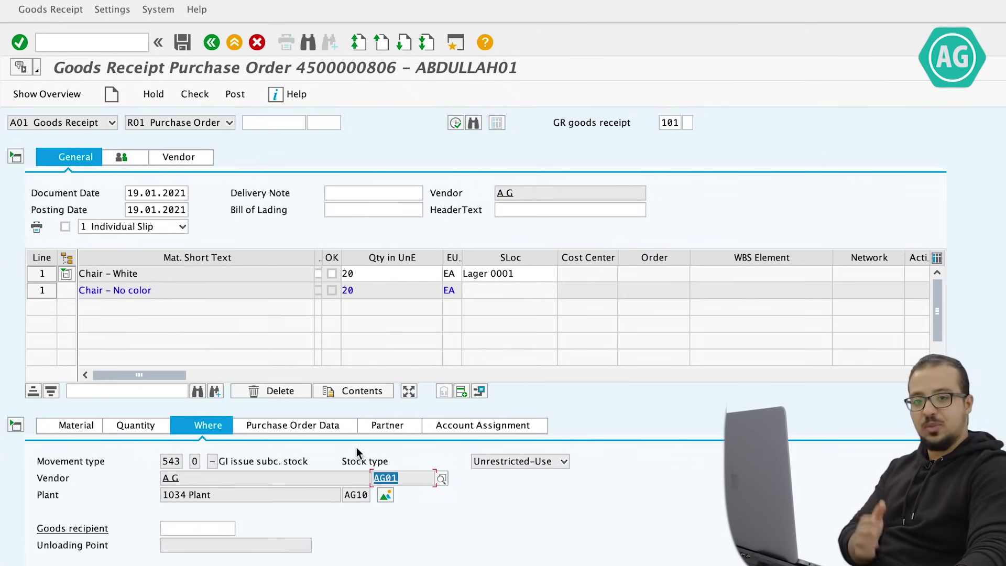
key(shift+Tab)
click(15, 425)
click(332, 273)
click(332, 290)
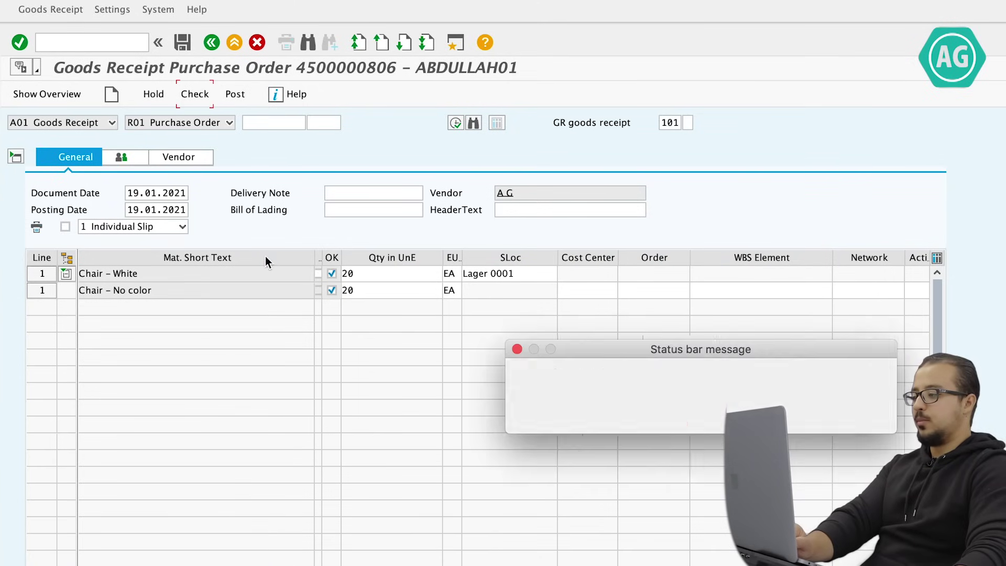
click(701, 416)
click(236, 97)
click(701, 415)
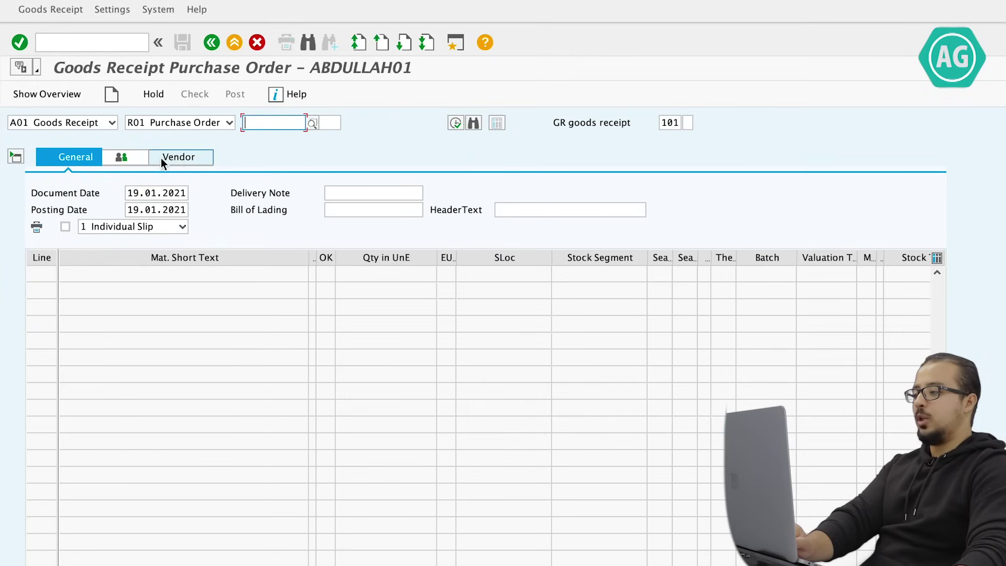
Step: Display the material document just posted and open its accounting document from the document information
click(107, 123)
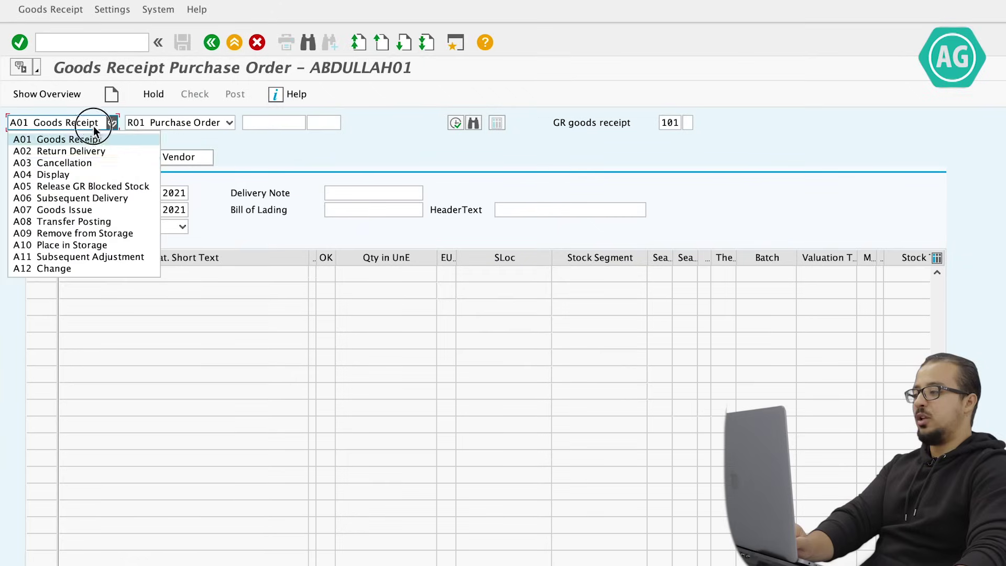
click(68, 169)
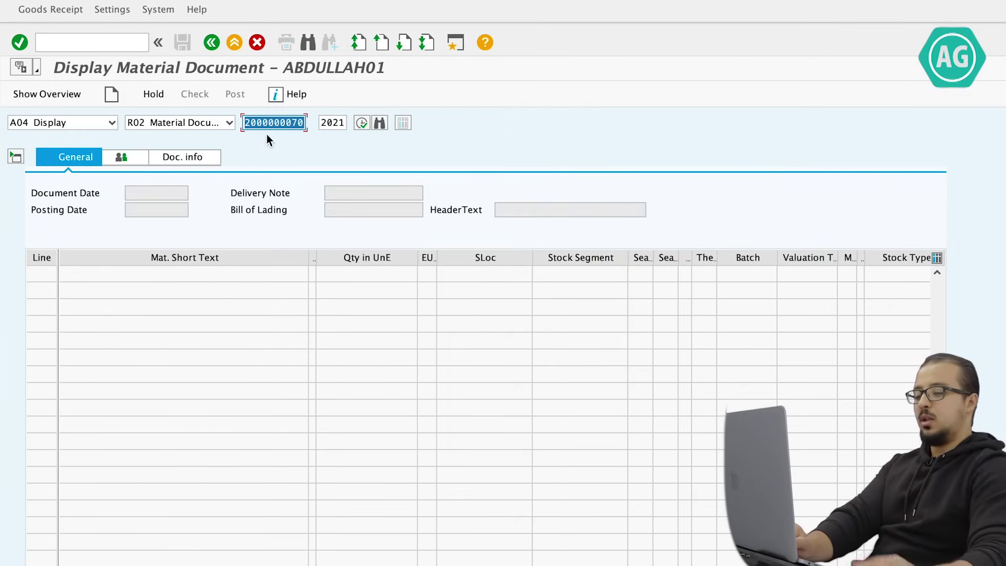
key(Return)
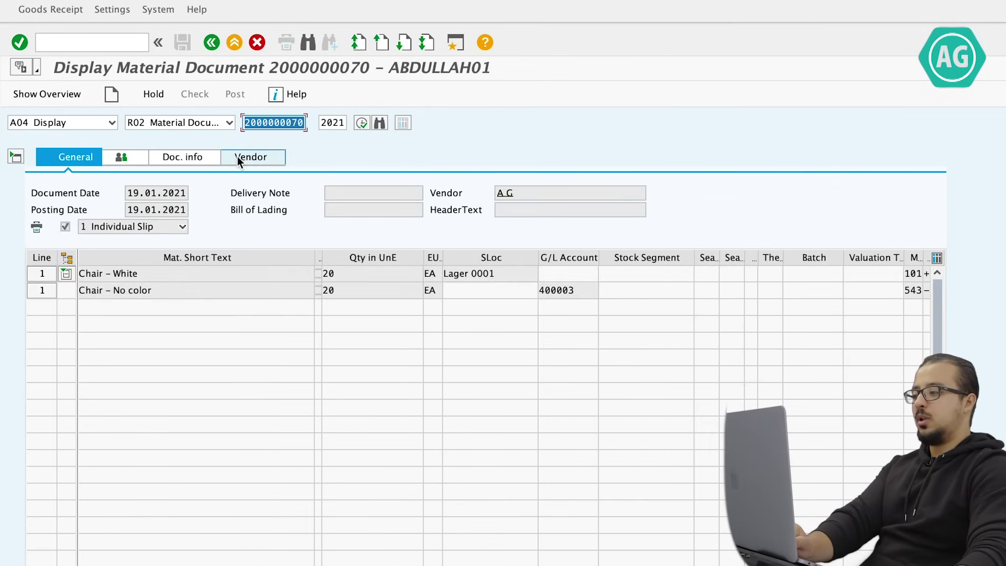
click(209, 158)
click(531, 192)
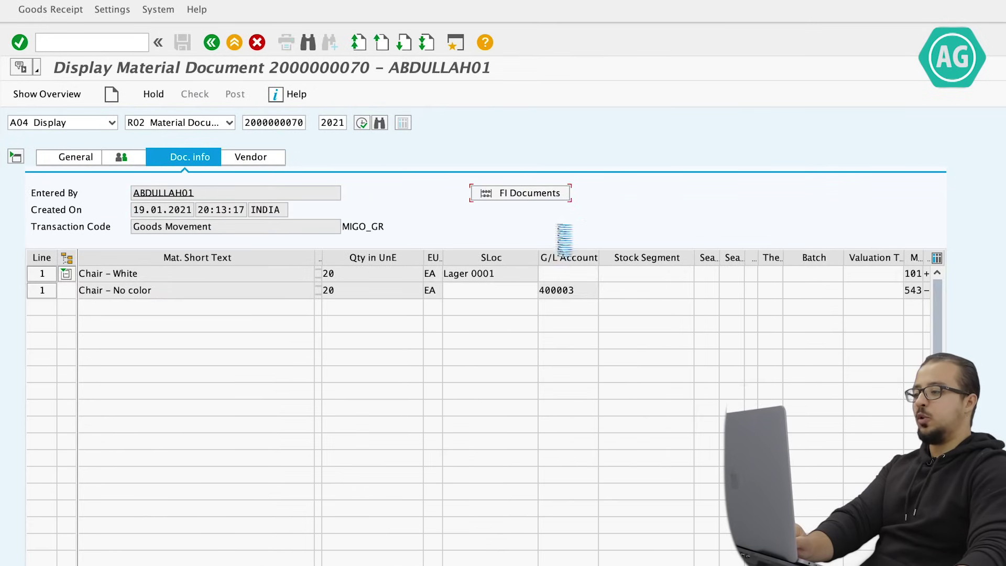
click(62, 71)
double_click(62, 71)
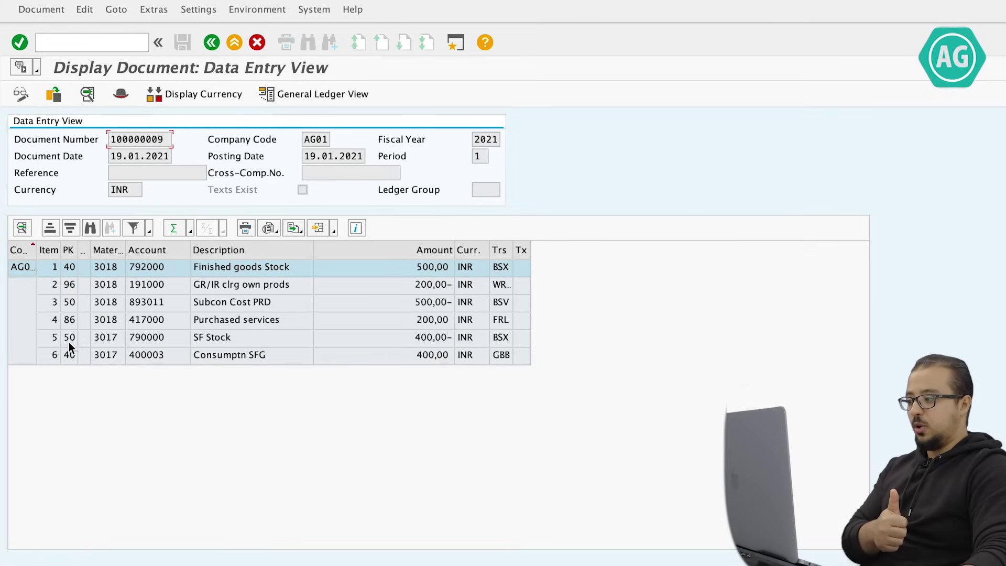
Step: Examine the SF Stock and Consumptn SFG items of the accounting document, comparing their posting keys, accounts and amounts
click(24, 339)
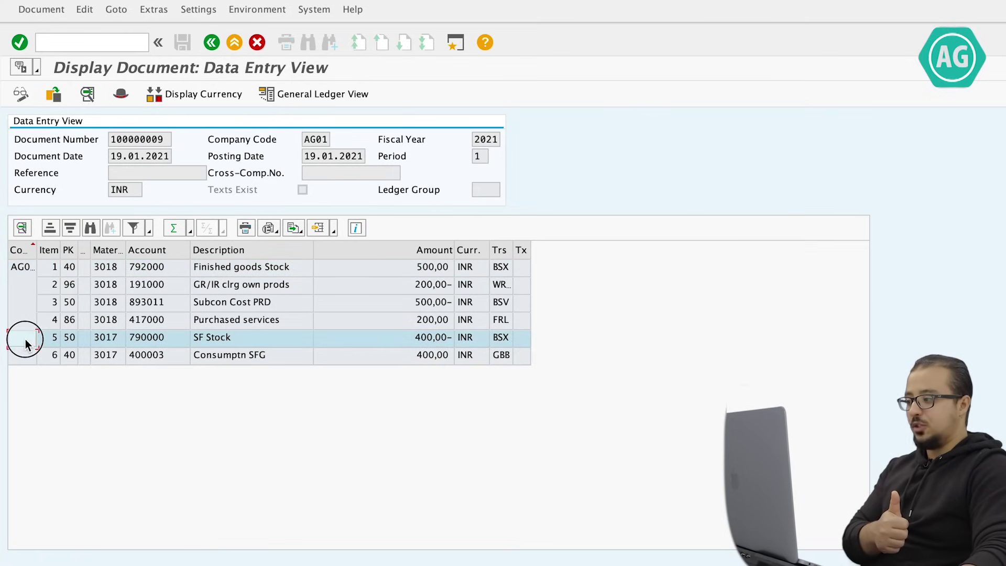
click(27, 353)
click(224, 341)
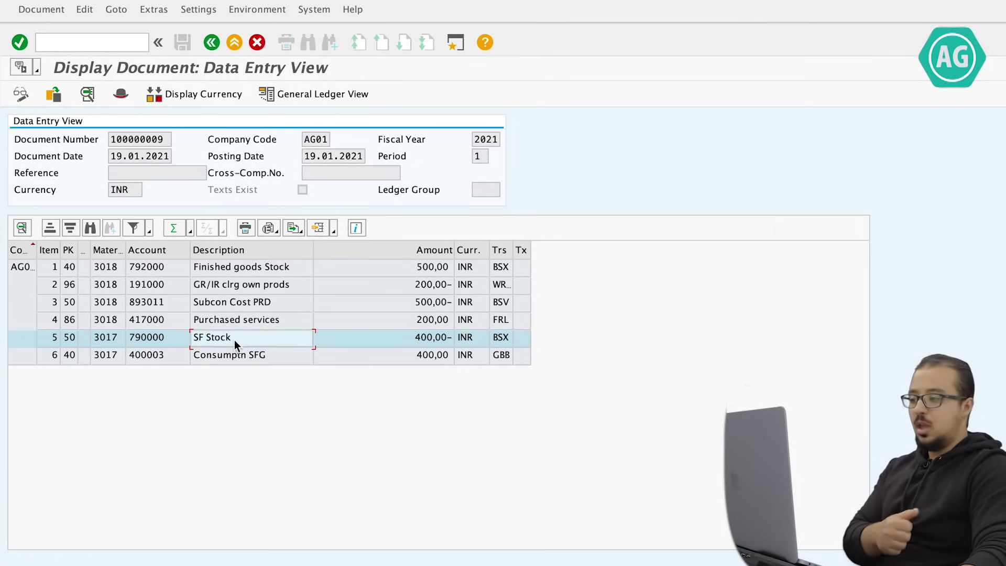
click(256, 357)
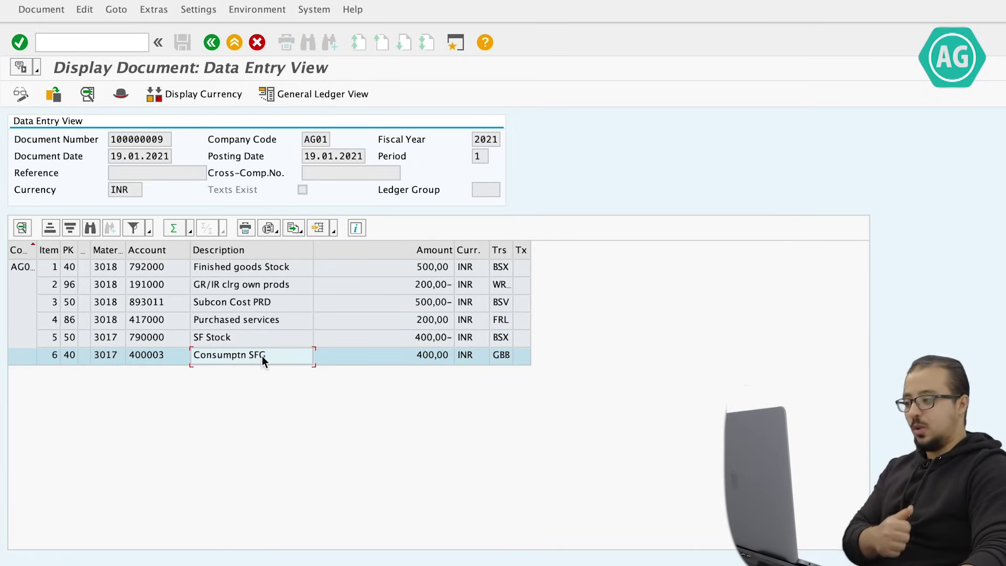
click(418, 338)
click(414, 355)
click(379, 340)
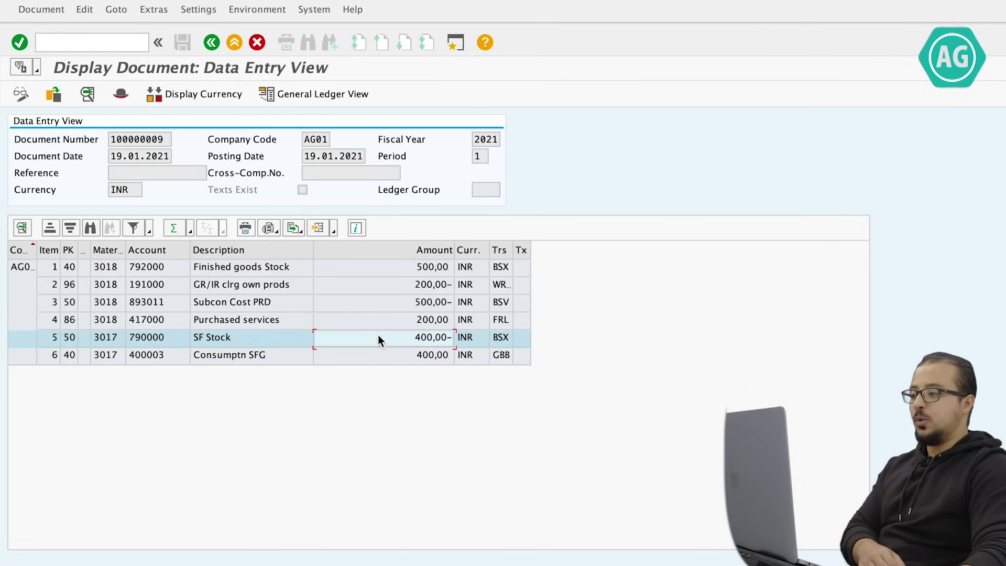
click(350, 355)
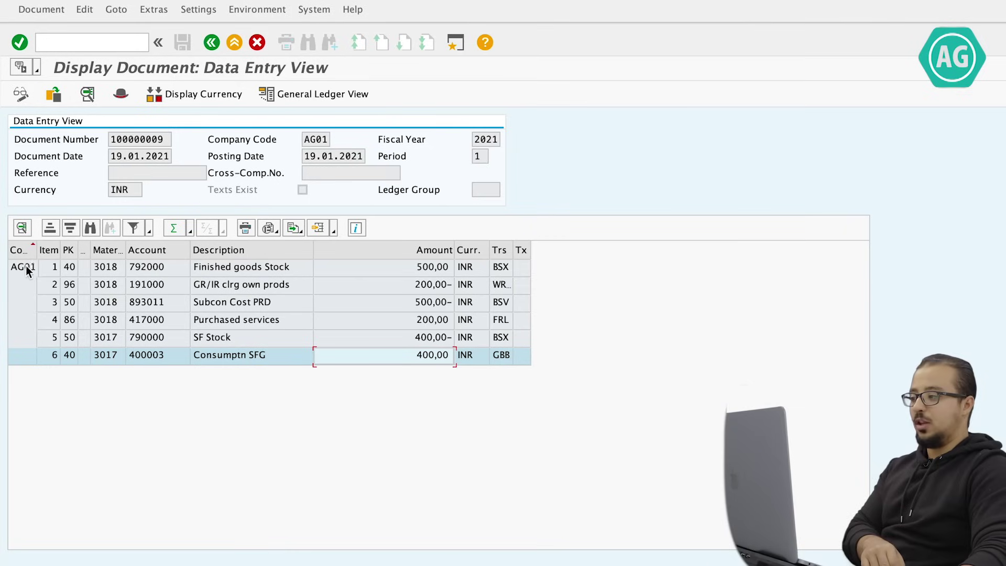
Step: Compare the Finished goods Stock item with the Subcon Cost PRD item in the accounting document
click(44, 268)
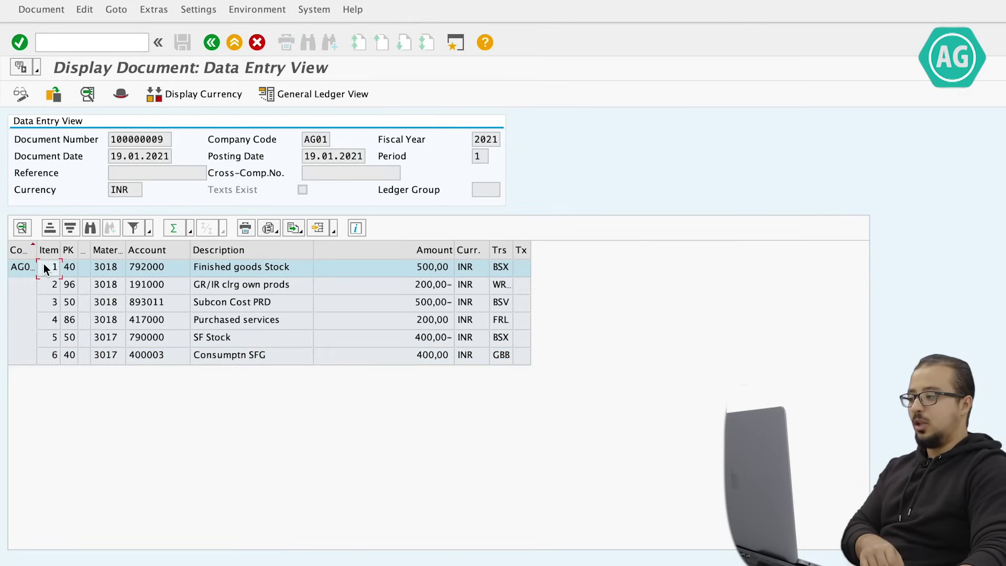
click(56, 302)
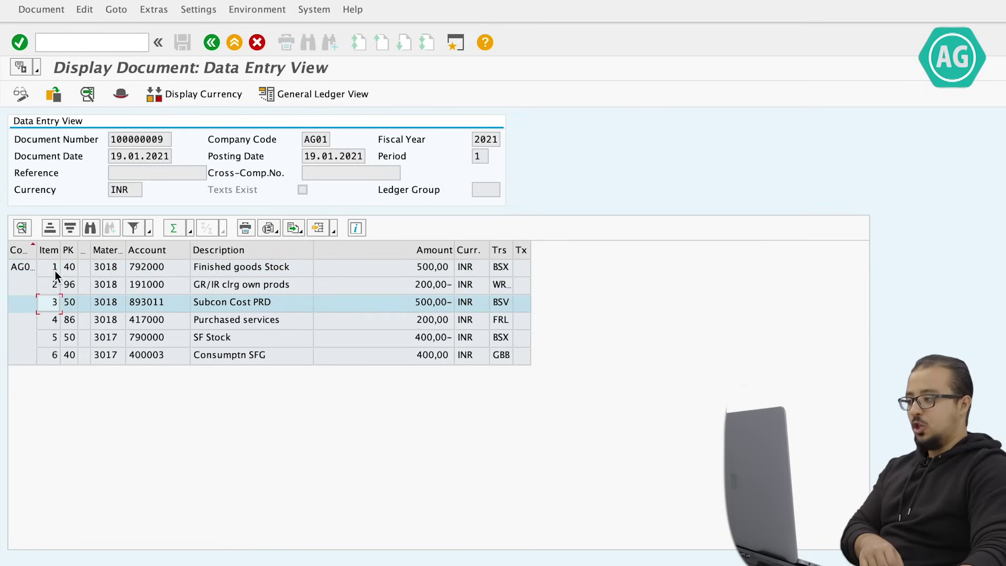
click(56, 269)
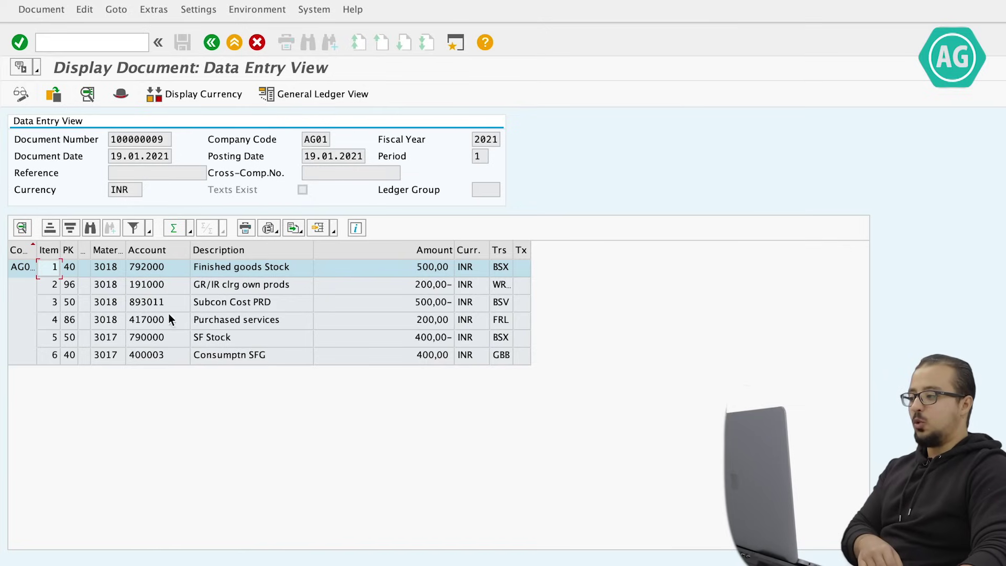
click(54, 304)
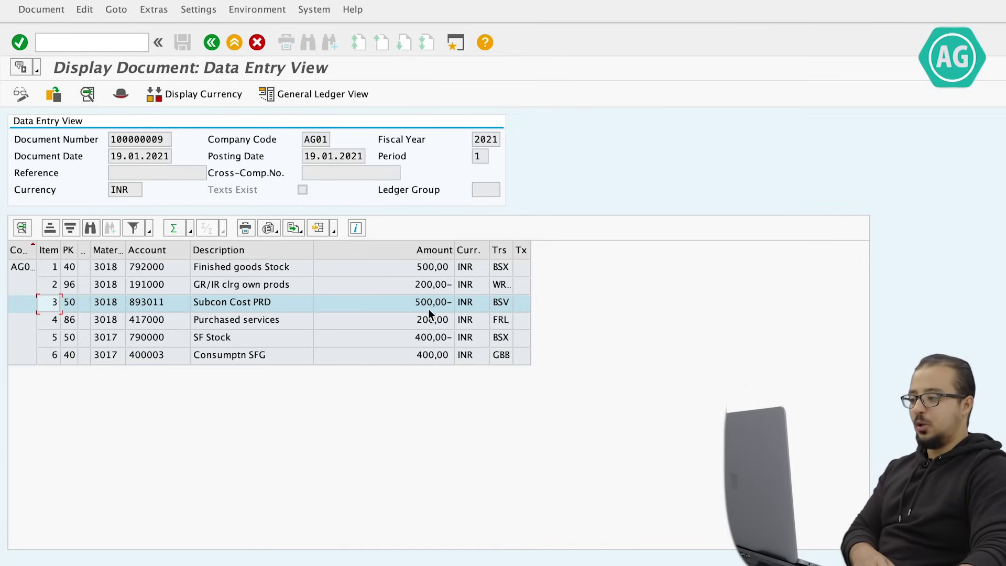
click(372, 270)
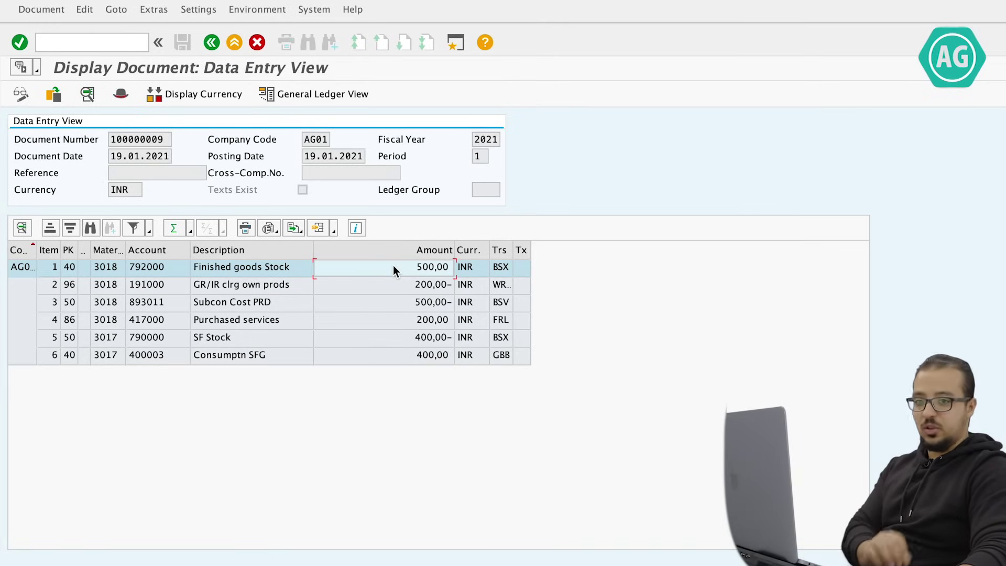
Step: Compare the GR/IR clearing item with the Purchased services item in the accounting document
click(23, 286)
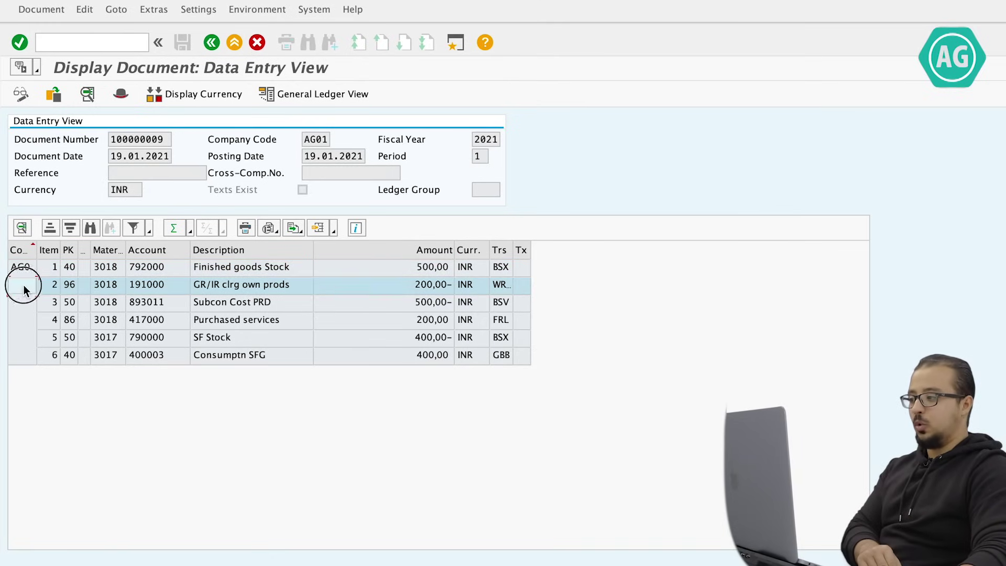
click(25, 320)
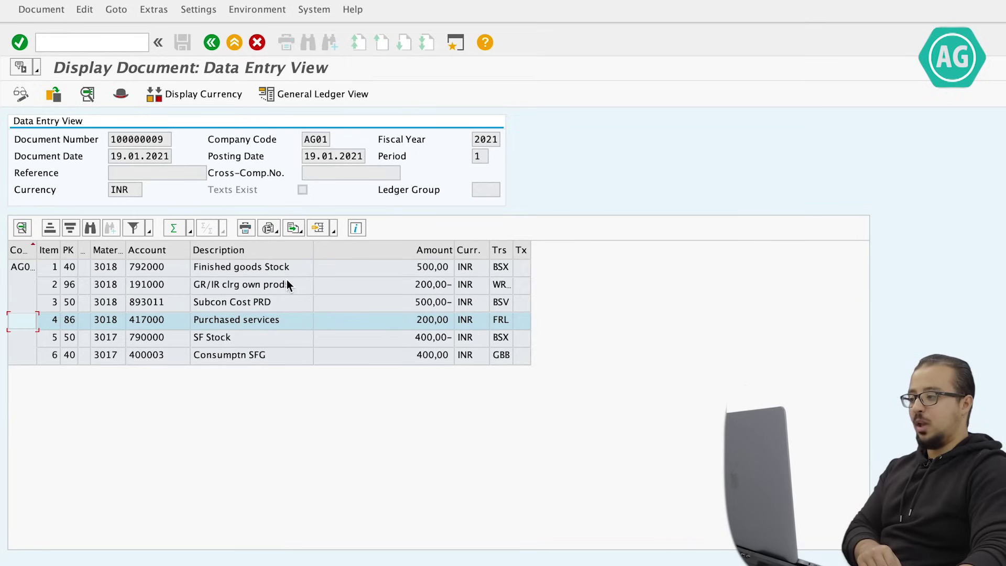
click(426, 285)
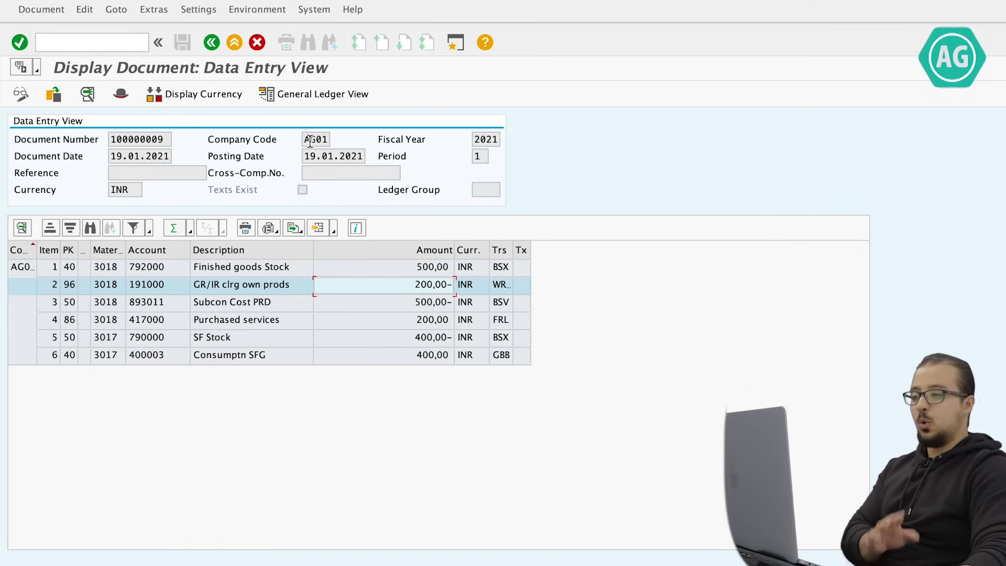
Step: Open incoming invoice entry (MIRO) in a new session
click(105, 44)
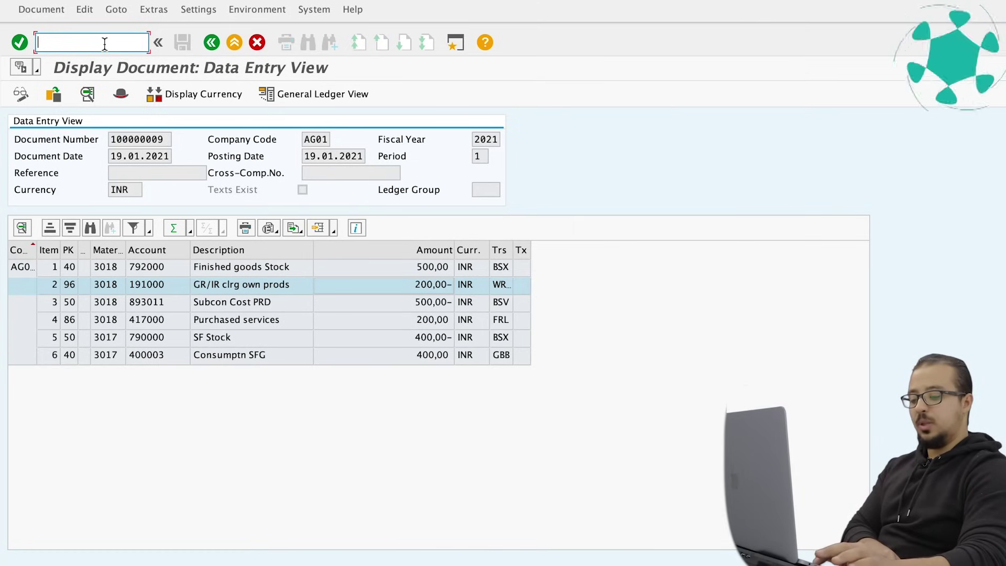
text(/o)
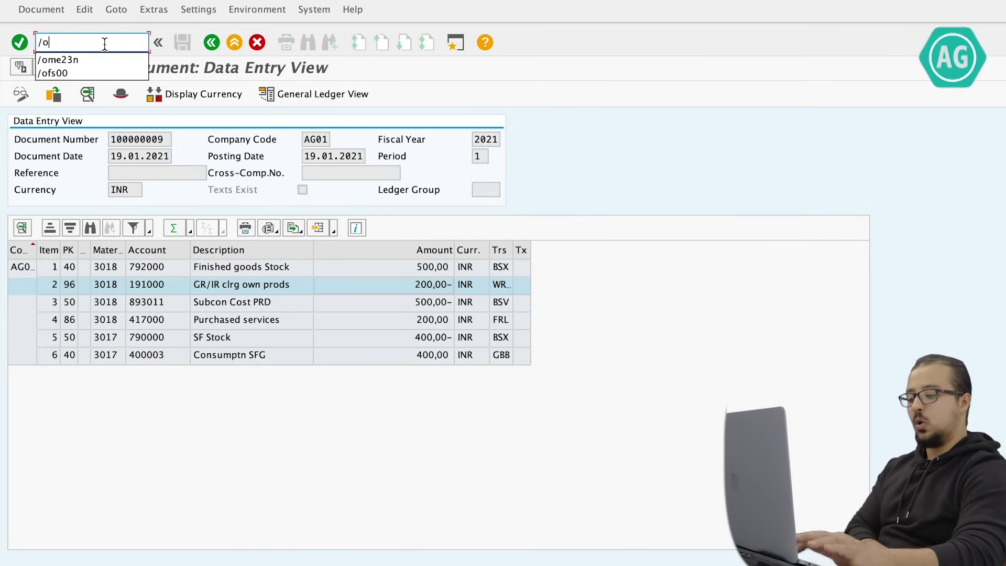
text(miro)
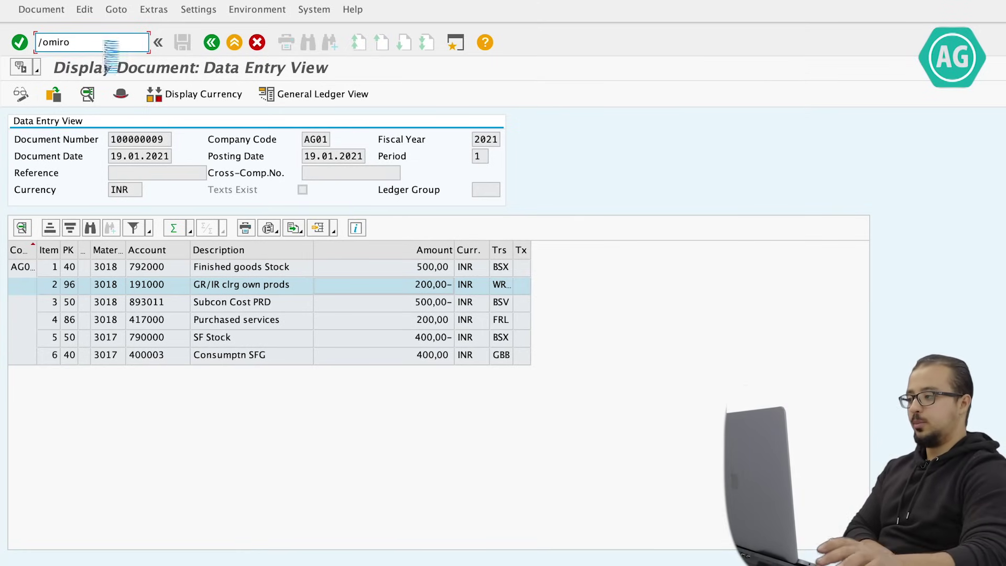
key(Return)
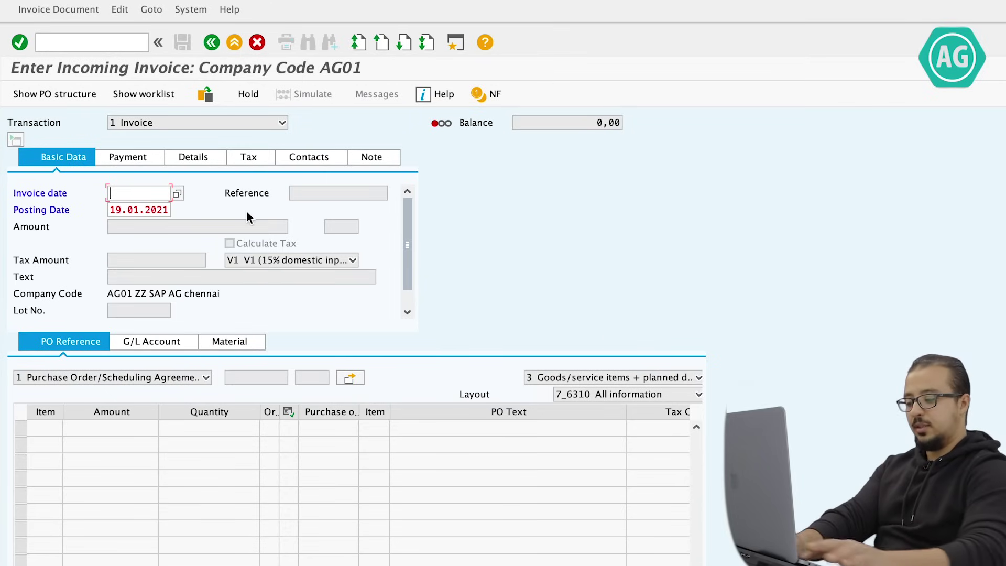
Step: Enter invoice date 19.01.2021 and reference Test, and load the subcontracting purchase order into the invoice
text(19012021)
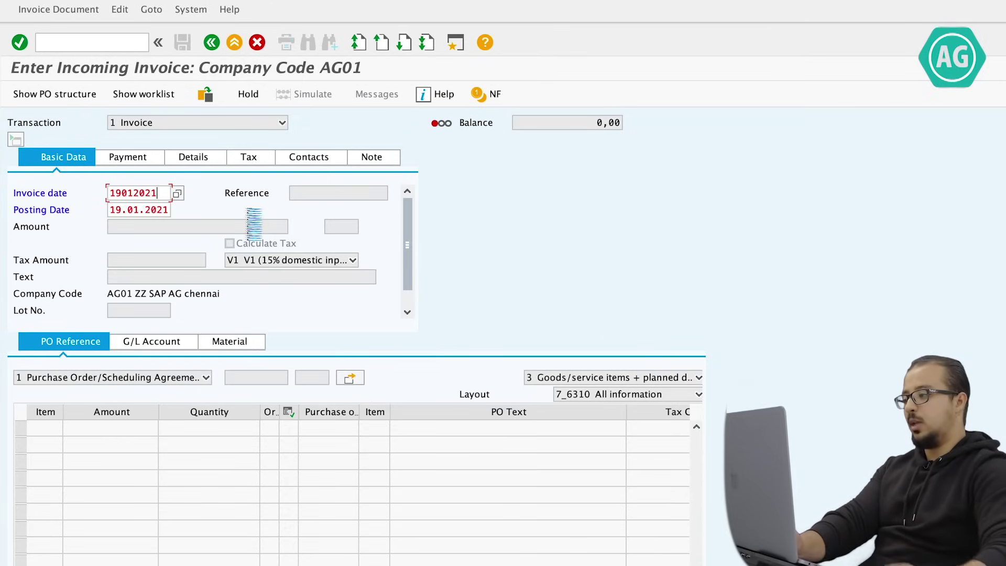
key(Return)
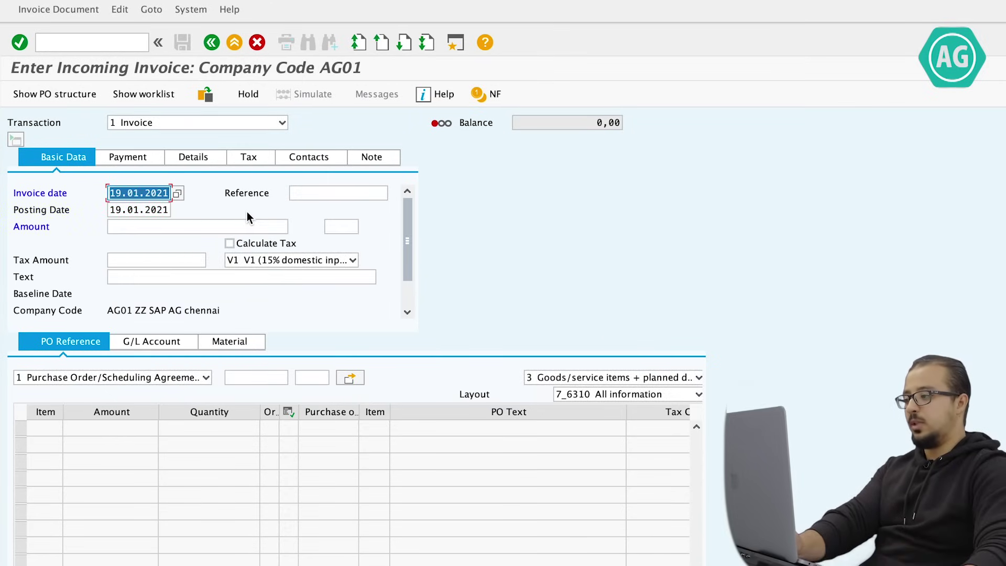
click(318, 194)
text(Test)
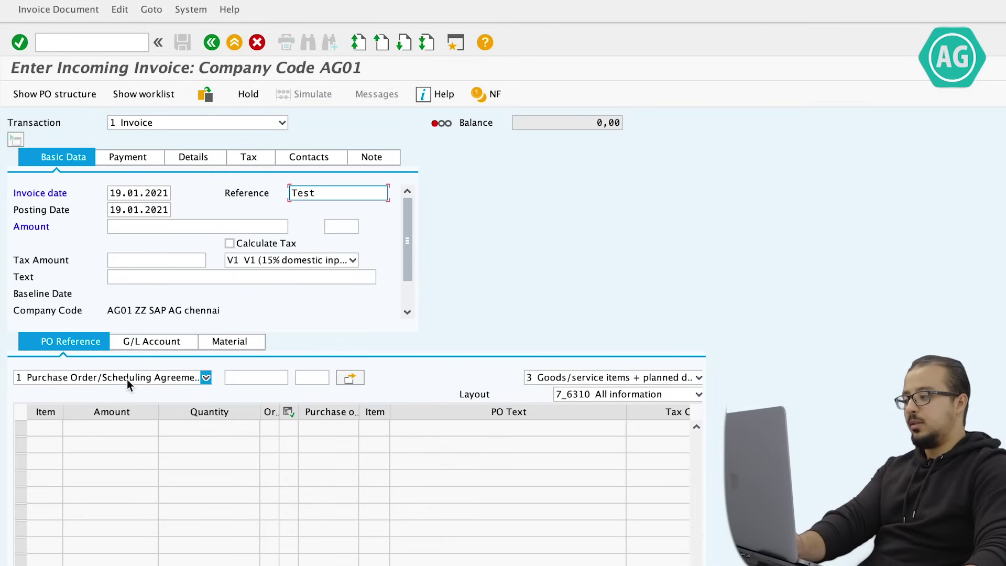
click(251, 379)
key(super+v)
key(Return)
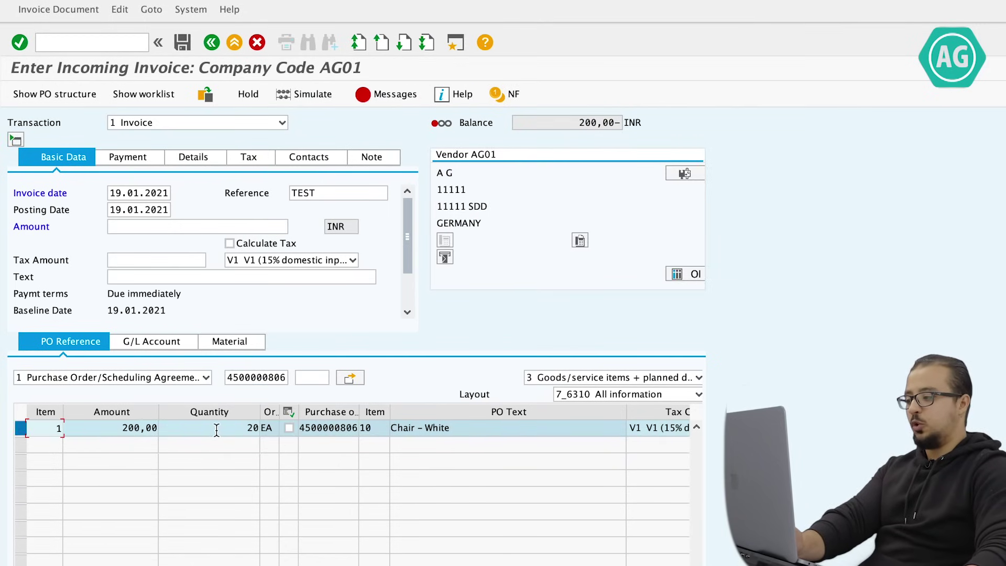
Step: Review the Chair - White invoice item's quantity and amount, and set its amount to 250
double_click(255, 427)
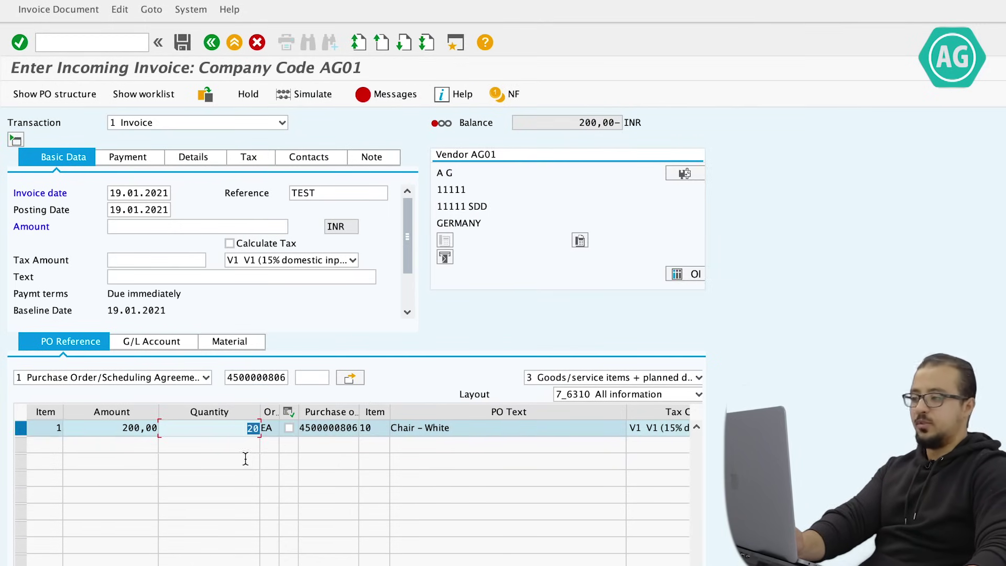
double_click(111, 429)
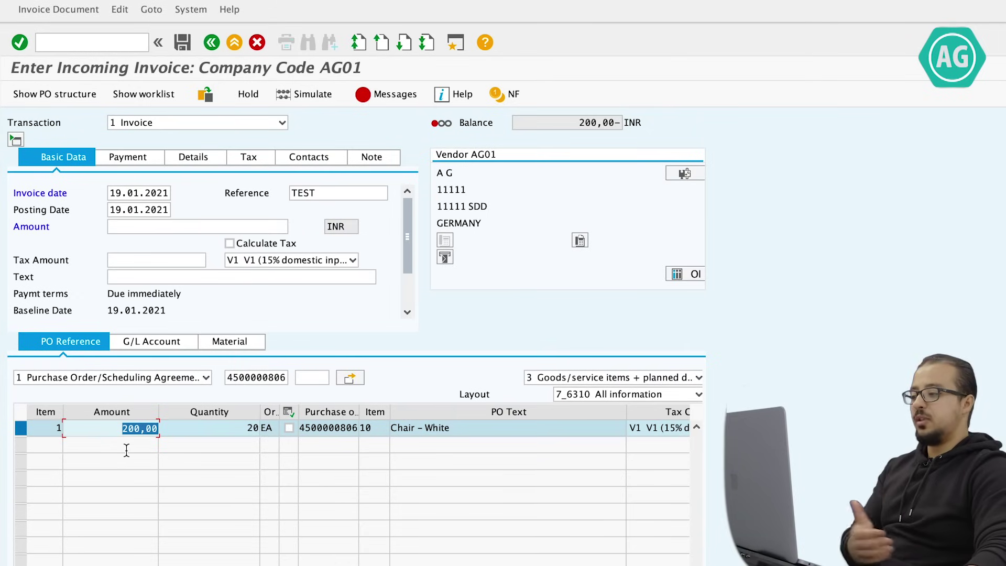
click(117, 432)
double_click(117, 432)
text(25)
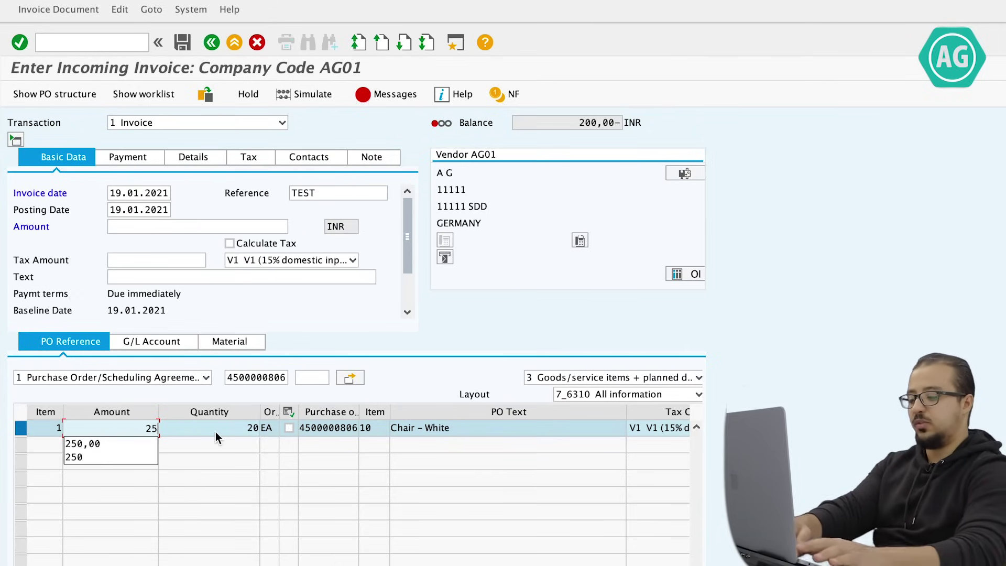
text(0)
key(Return)
Step: Set the tax code to V0 (No tax procedure) for both the invoice header and the Chair - White item
click(288, 260)
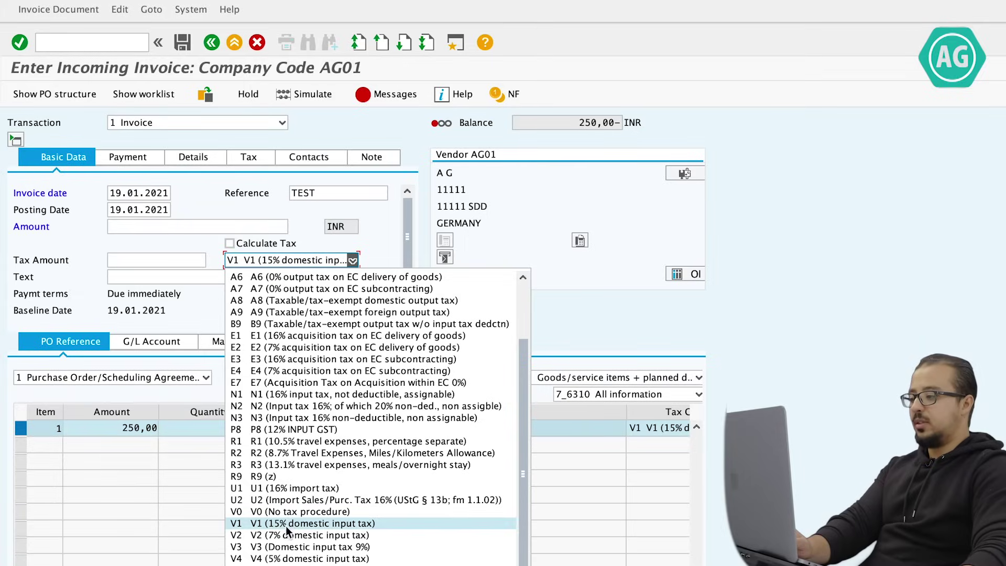
click(294, 512)
click(657, 431)
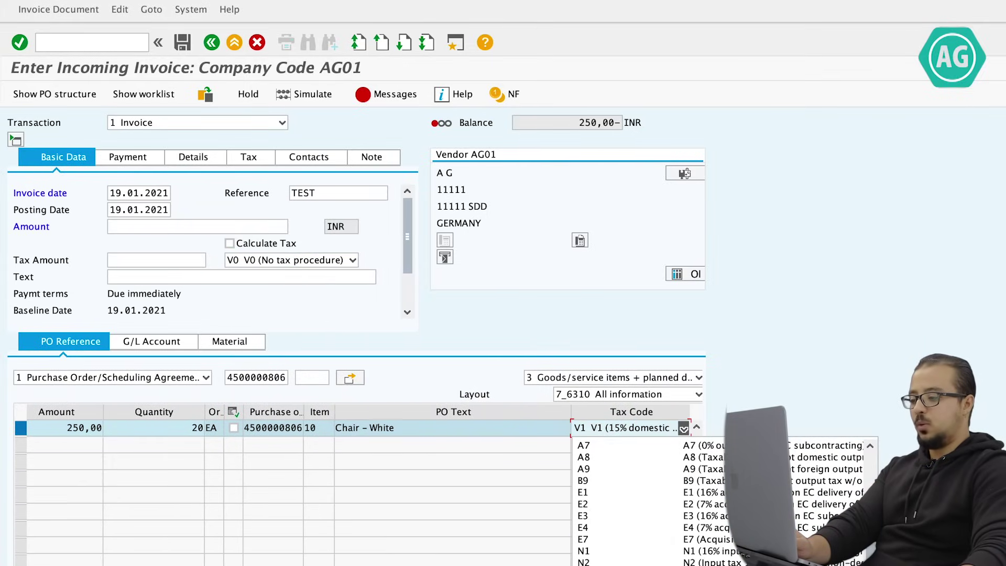
click(603, 563)
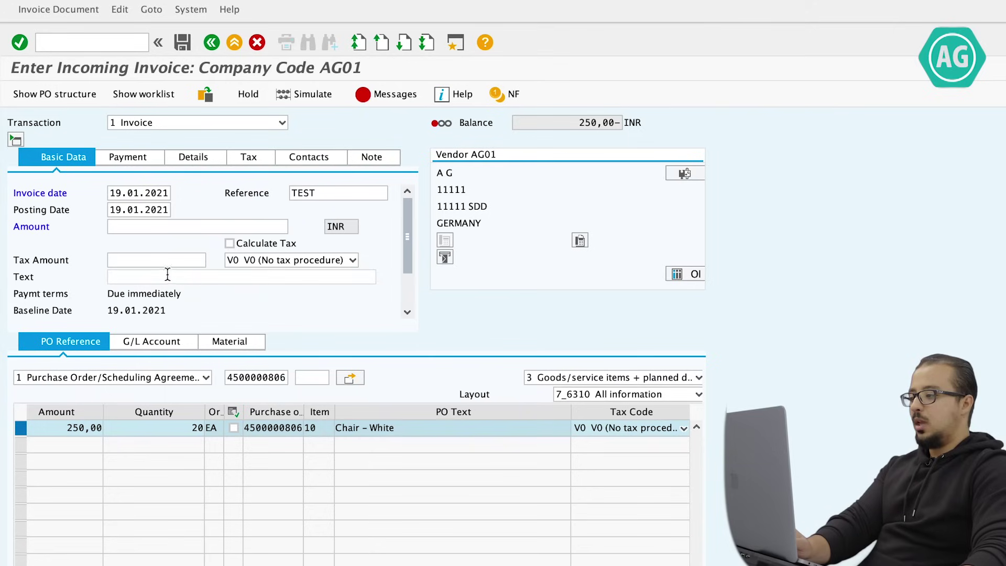
Step: Enter 250 as the invoice amount, post the invoice, and close the status message after reading its payment status
click(166, 257)
click(172, 225)
text(25)
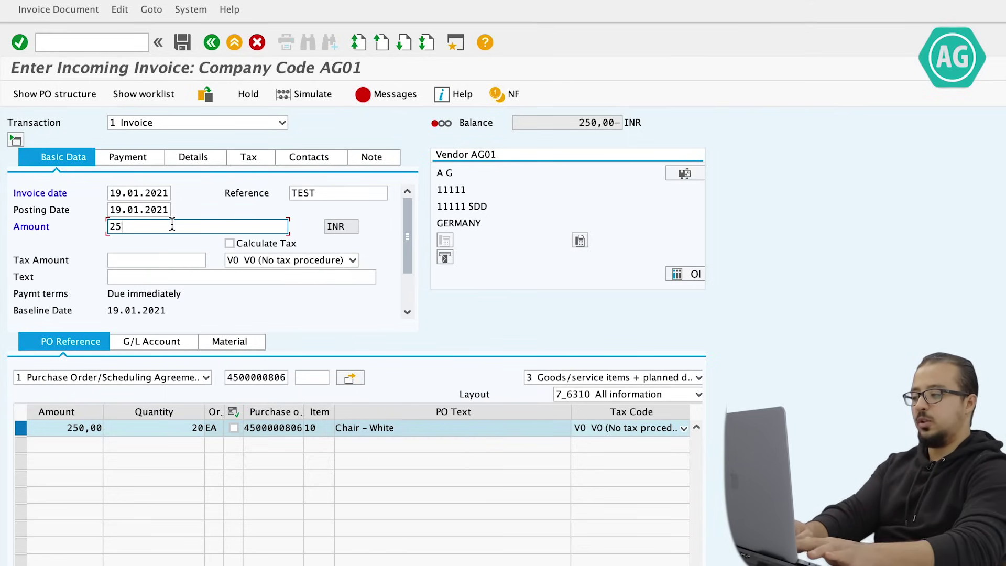
text(0)
key(Return)
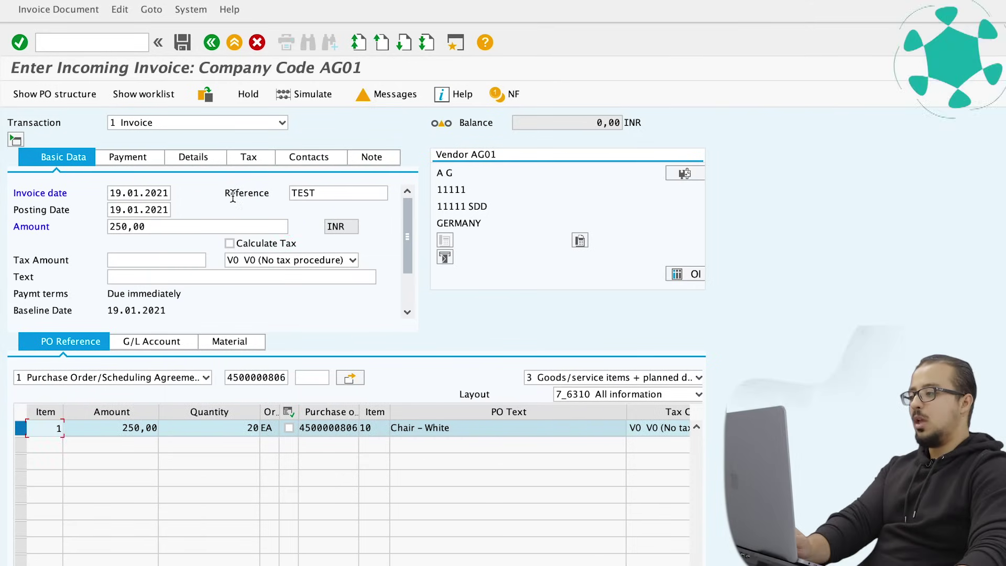
click(183, 43)
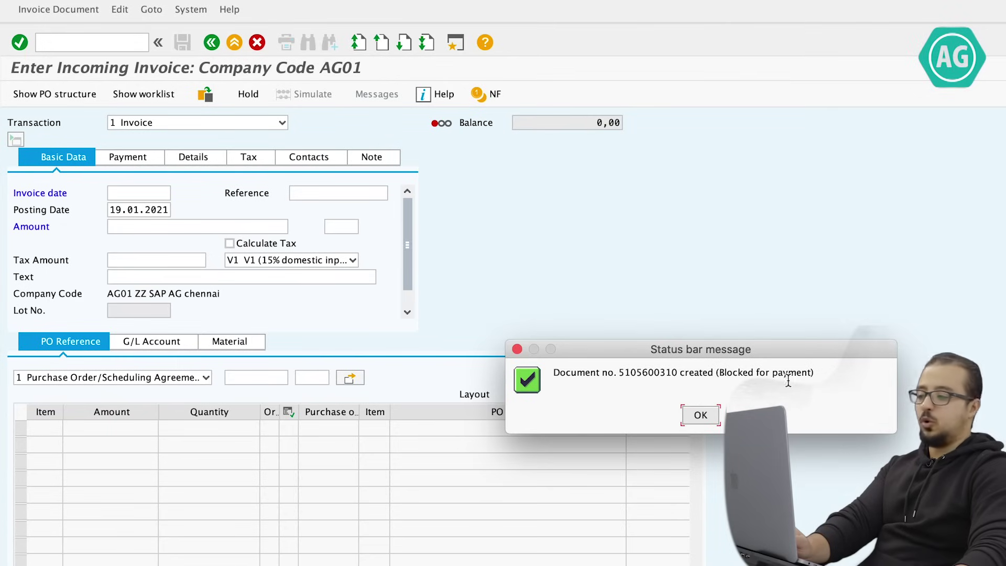
drag(814, 373, 790, 376)
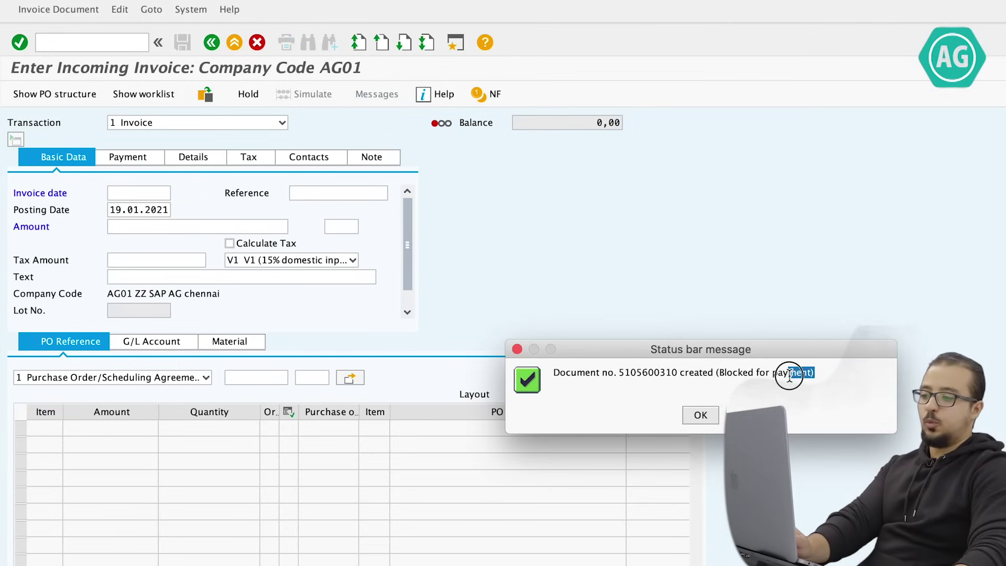
click(768, 375)
drag(714, 373, 809, 378)
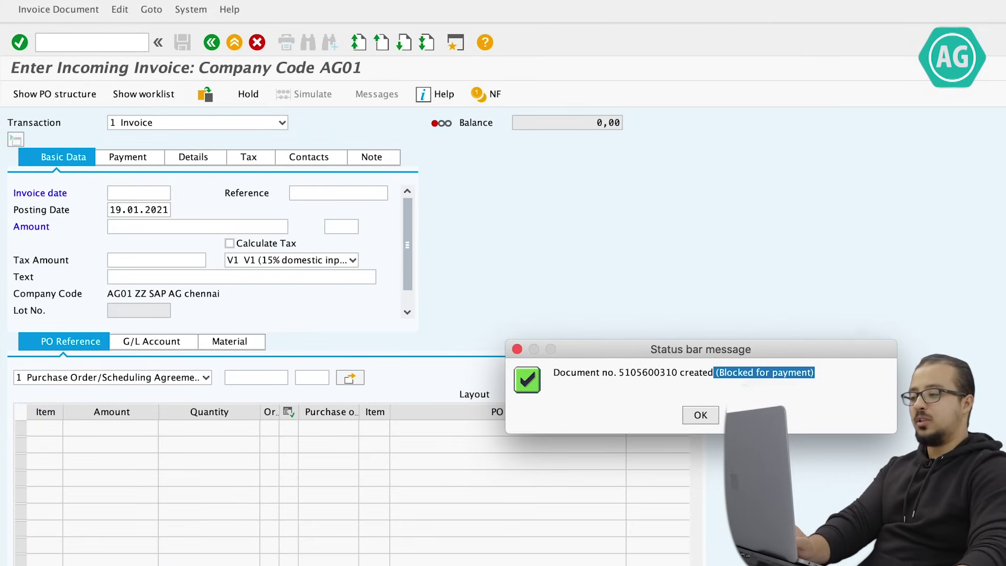
click(701, 415)
Step: Display the posted invoice document and open its follow-on accounting document
click(49, 11)
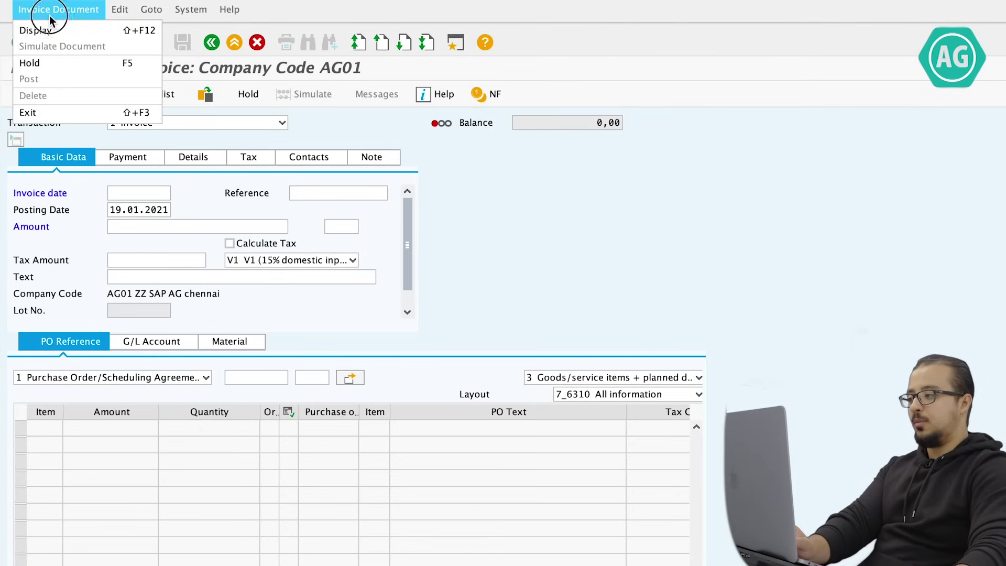
click(50, 30)
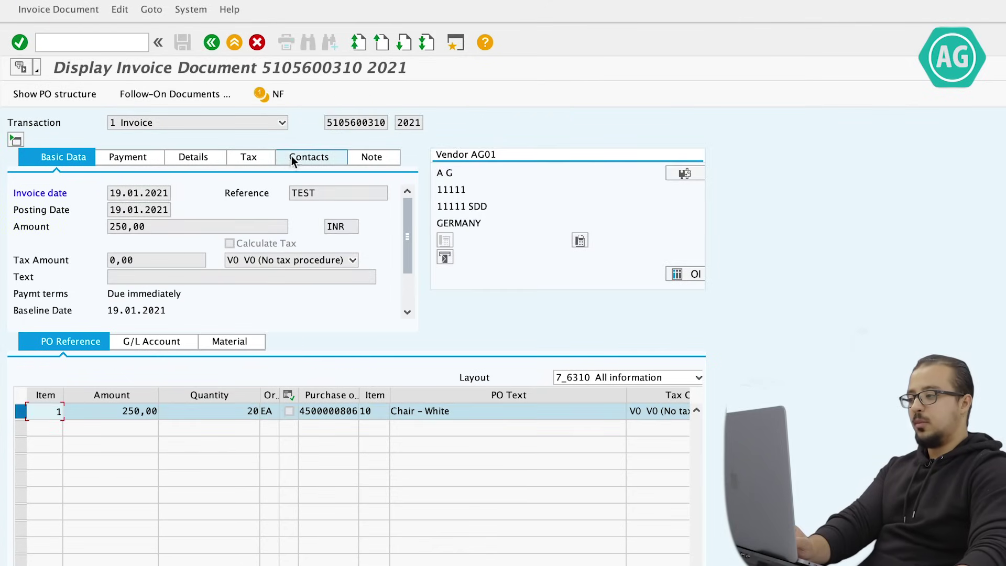
click(208, 98)
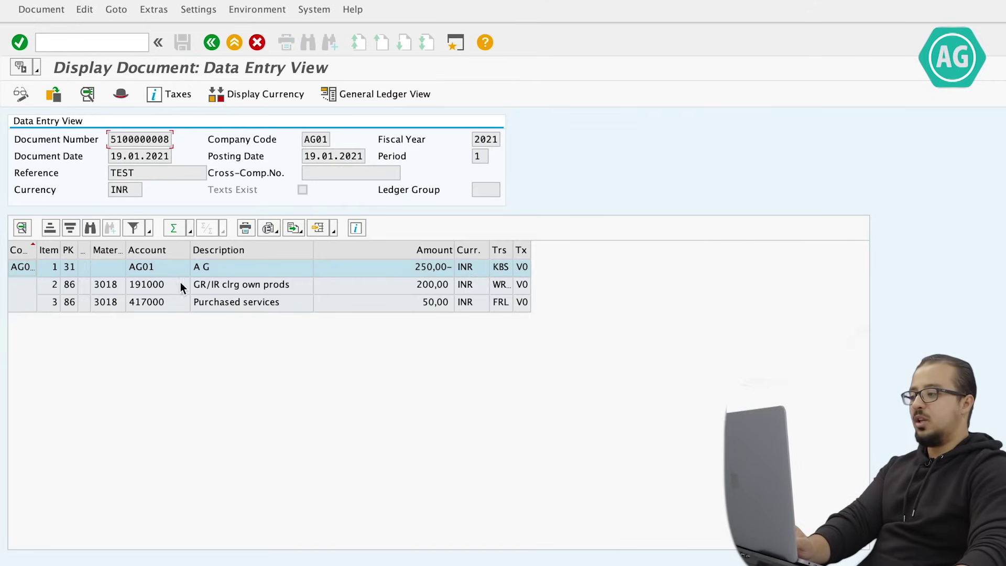
Step: Examine the accounting document's vendor, GR/IR clearing and purchased services line items and their amounts
click(434, 270)
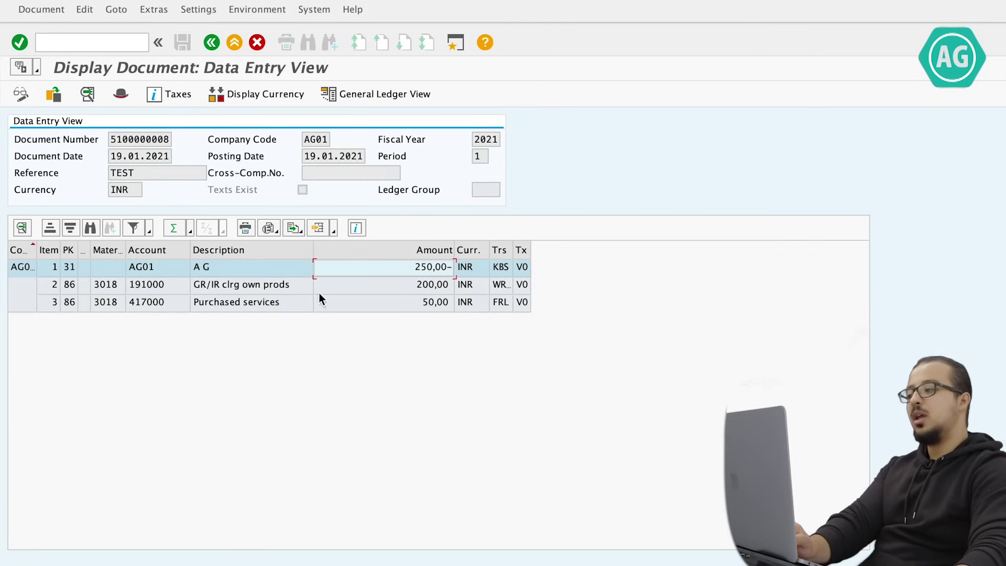
click(253, 286)
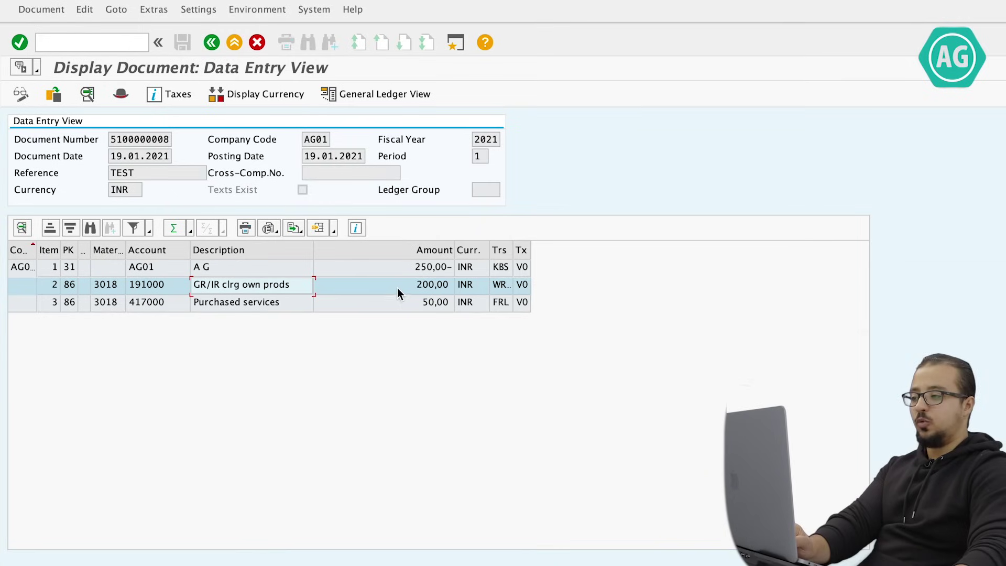
click(430, 290)
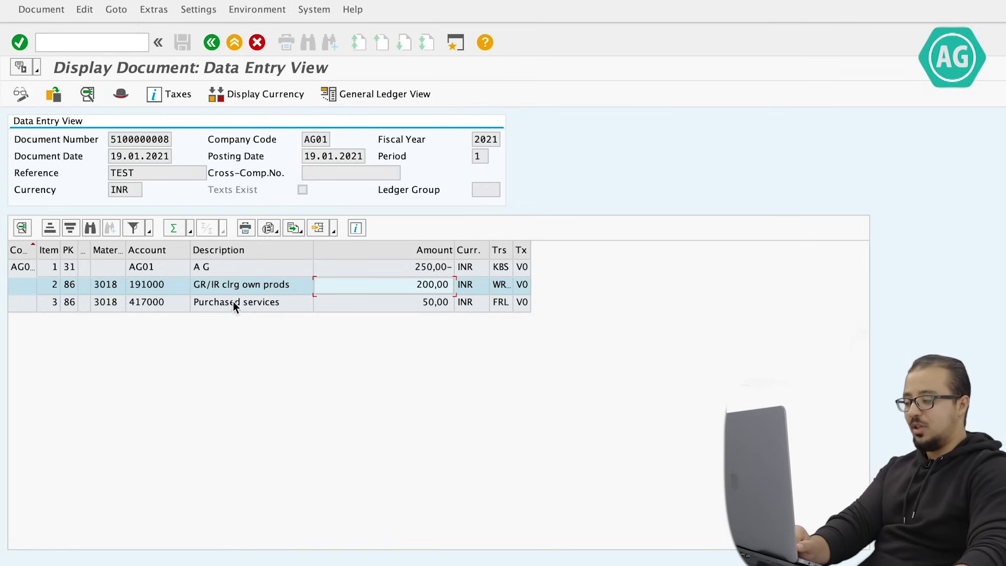
click(283, 304)
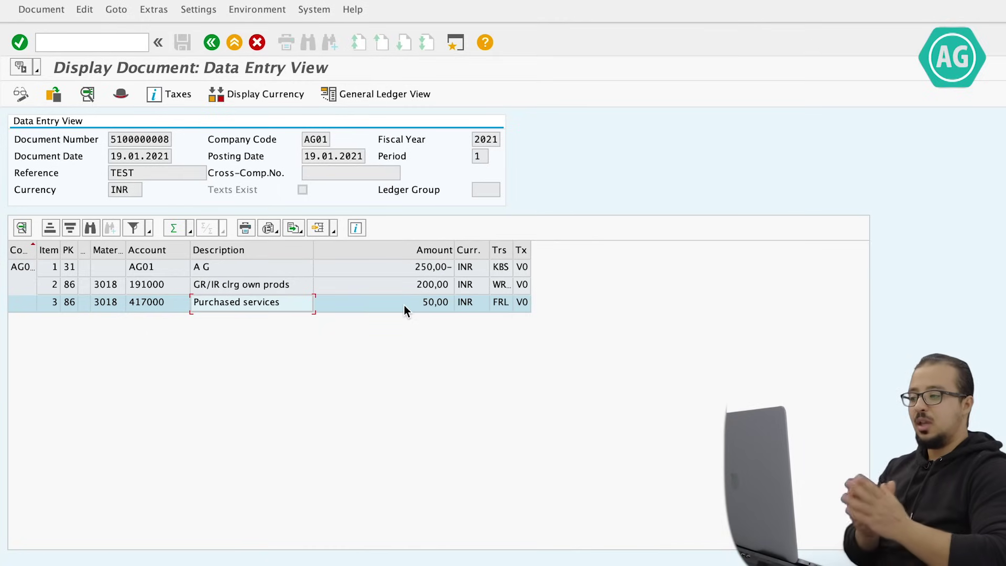
key(Left)
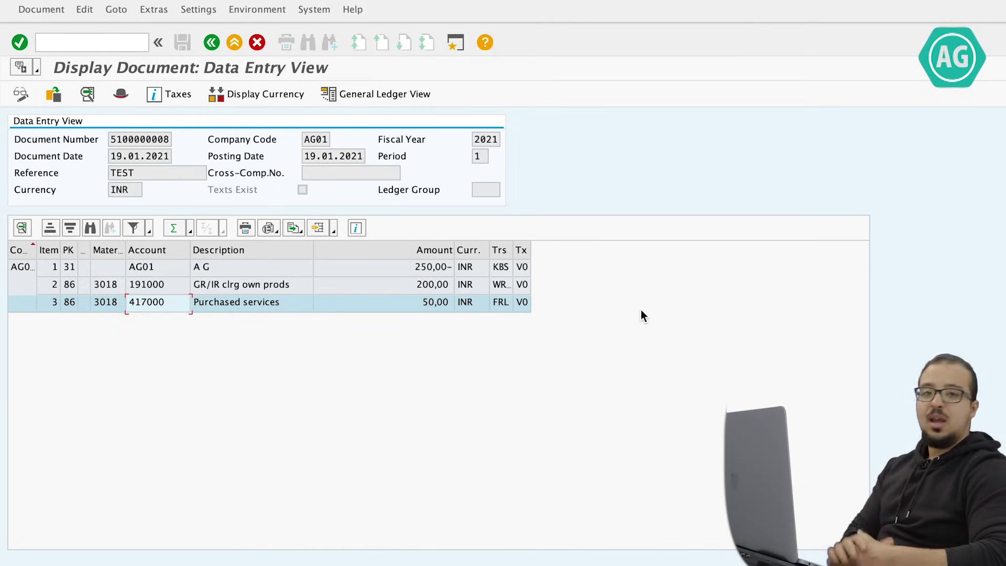